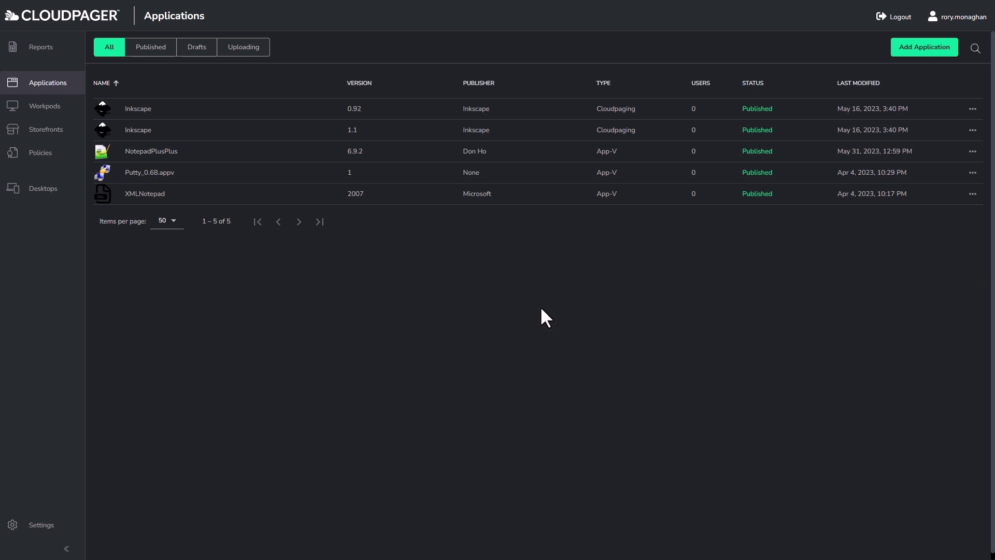
Step: Sort the applications list by type, then back by name
left_click(602, 85)
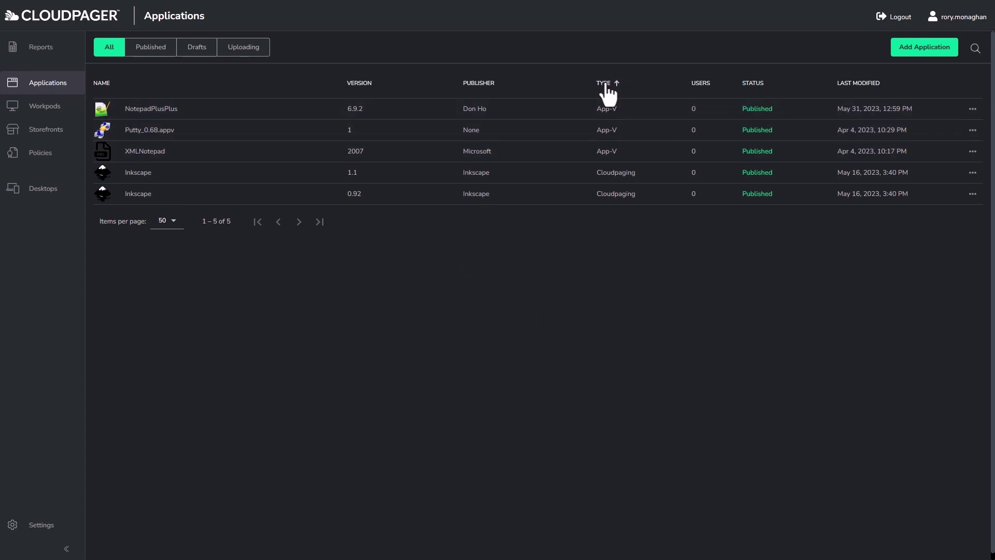
left_click(106, 92)
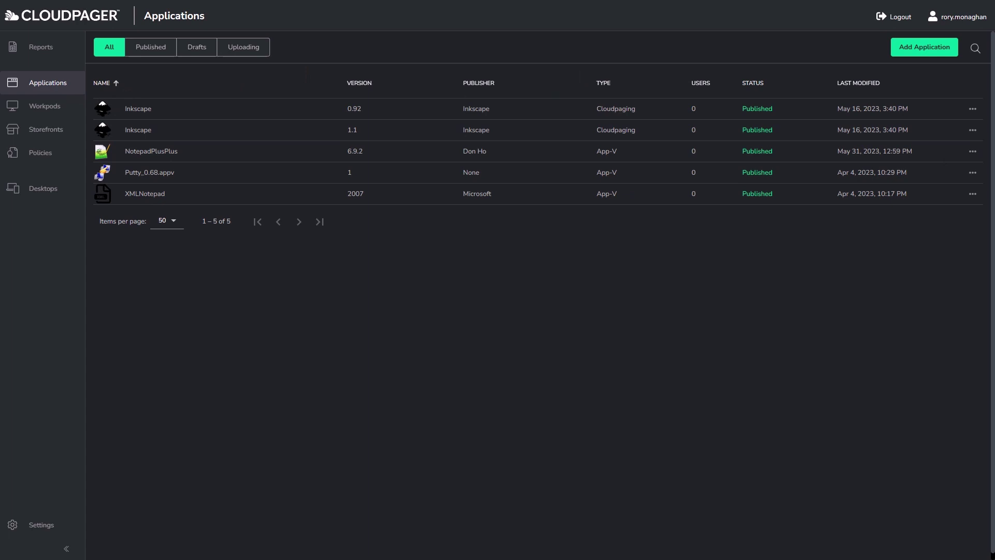
Step: Drag the 7-Zip, Firefox and PuTTY package files from the Demo folder into Cloudpager to upload them
left_click_drag(994, 192, 589, 187)
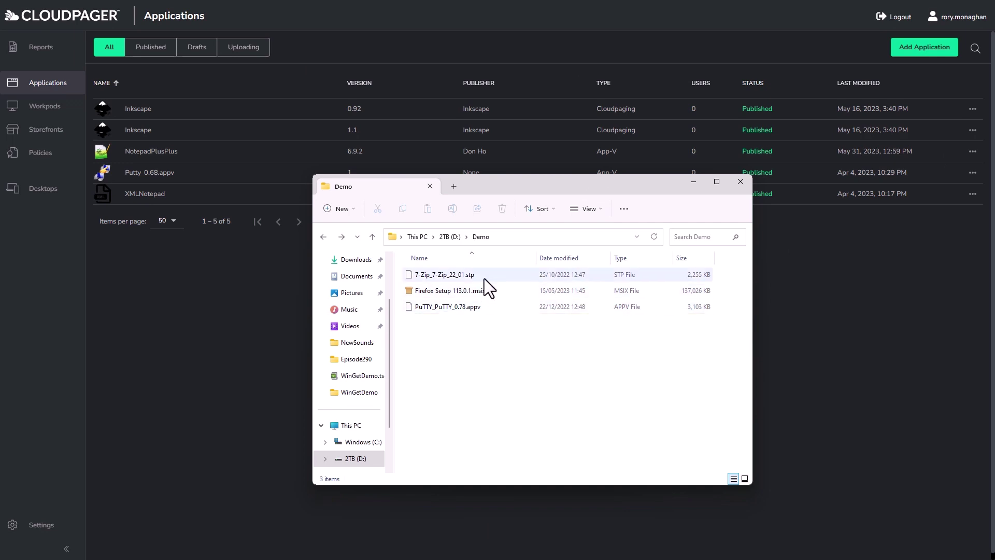
left_click_drag(487, 332, 433, 275)
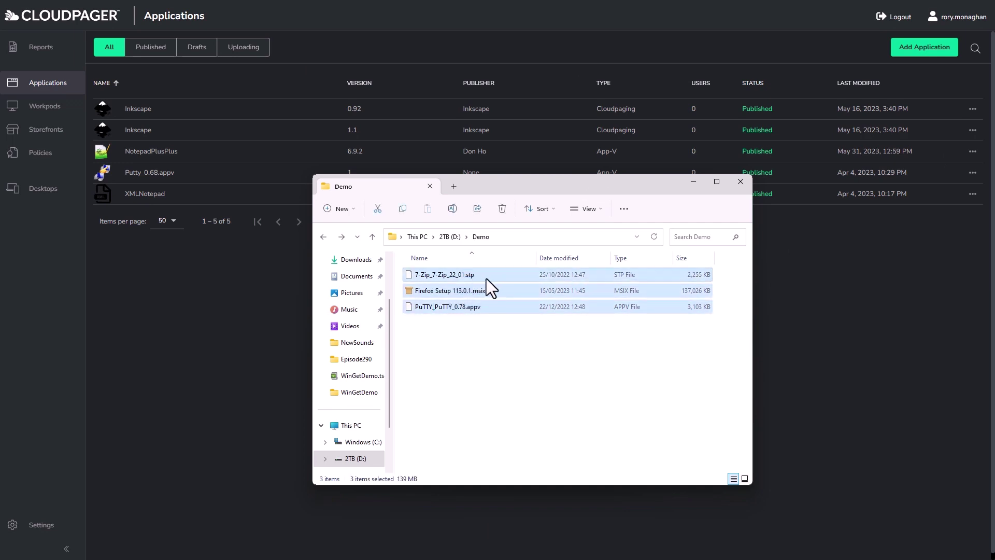
left_click_drag(507, 273, 202, 269)
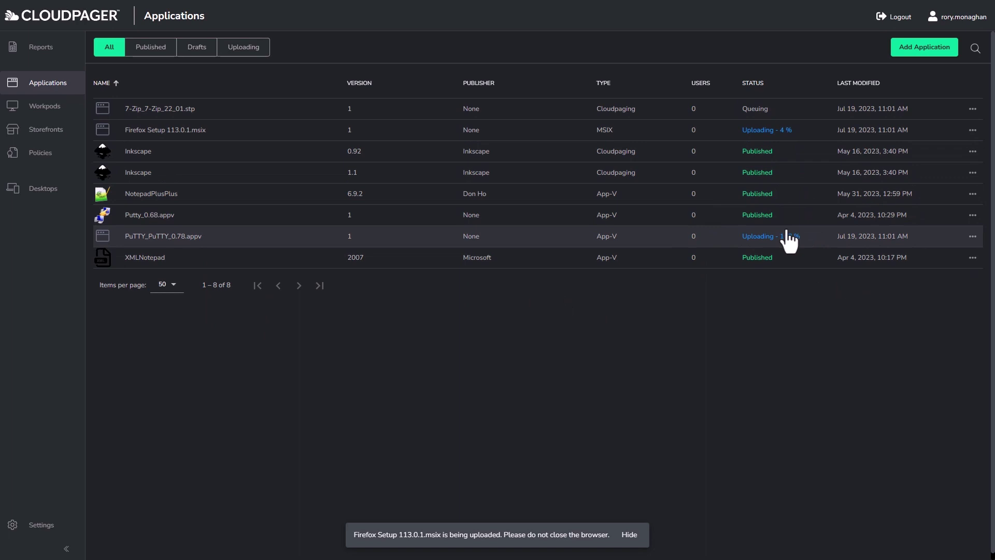
Step: Edit the PuTTY_PuTTY_0.78.appv draft: name PuTTY, version 0.78, publisher PuTTY
left_click(233, 239)
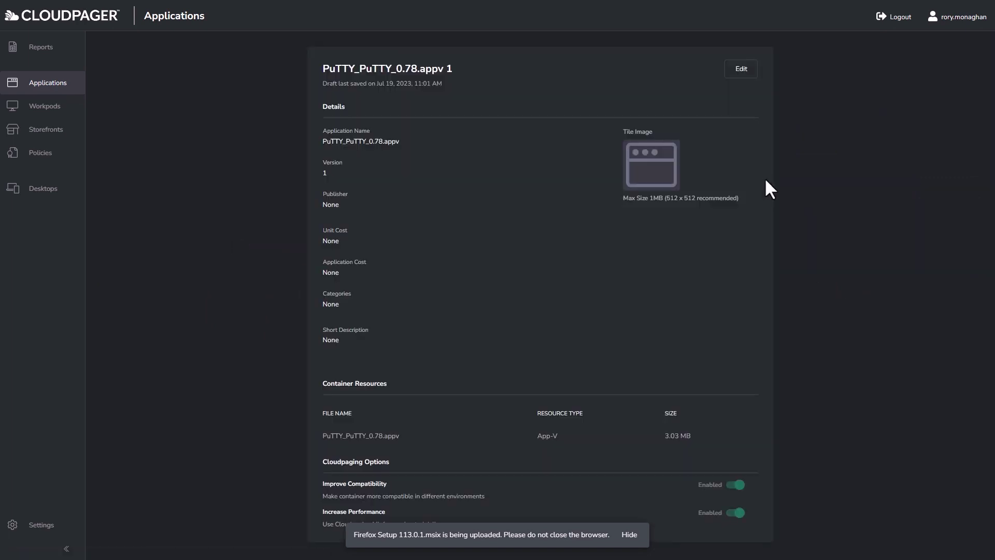
left_click(748, 70)
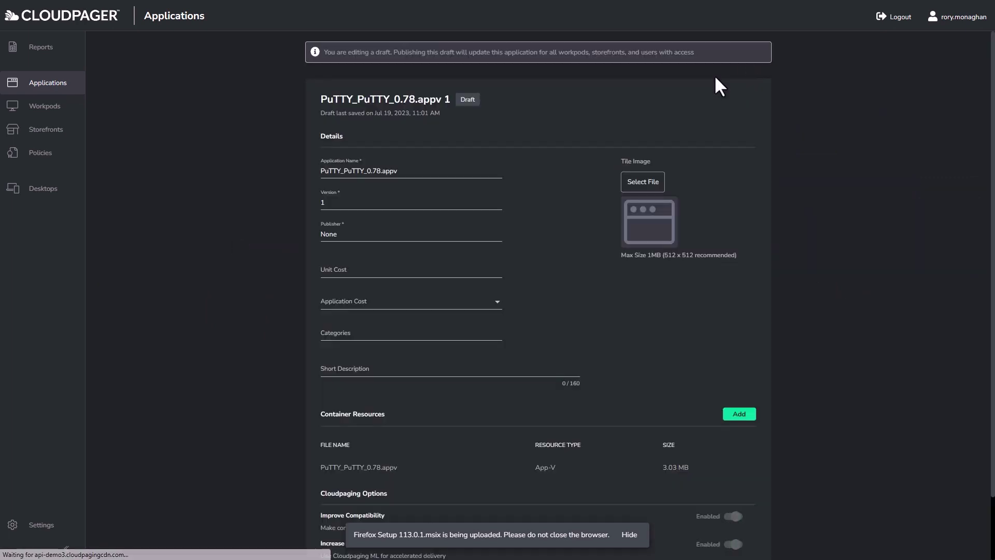
left_click(408, 171)
key("shift+Left")
key("shift+Left")
key("shift+Left")
key("shift+Left")
key("shift+Left")
key("shift+Left")
key("shift+Left")
key("shift+Left")
key("shift+Left")
key("shift+Left")
key("shift+Left")
key("shift+Left")
key("shift+Left")
key("shift+Left")
key("shift+Left")
key("shift+Left")
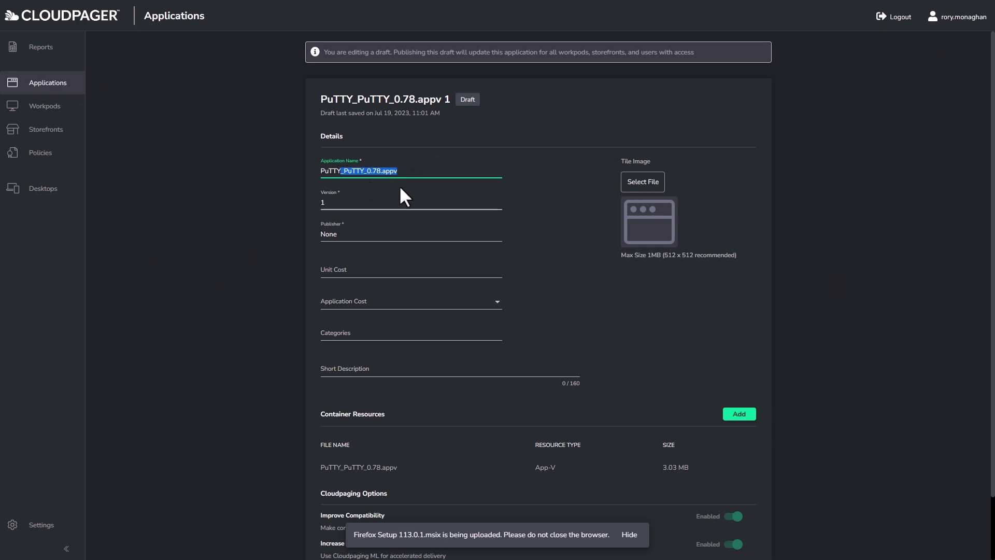
key("BackSpace")
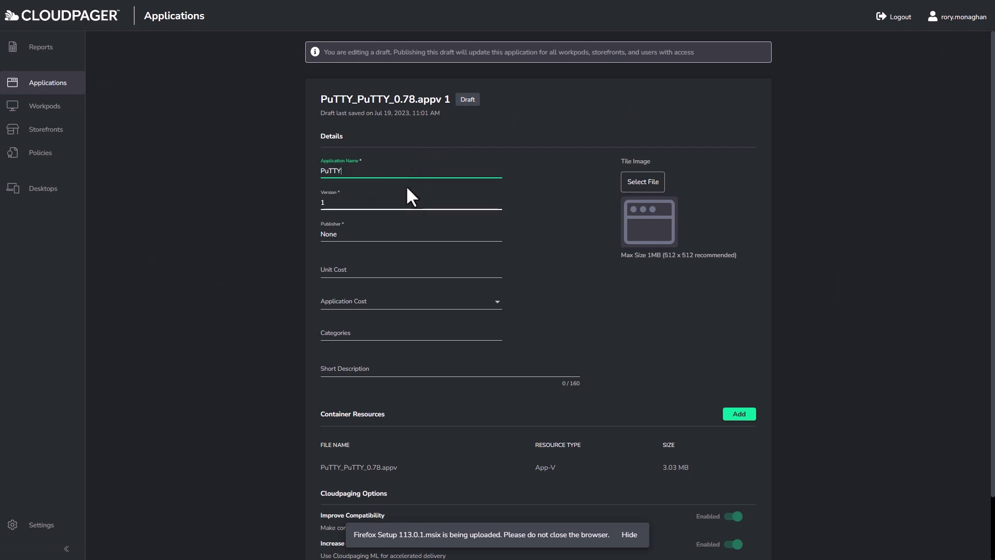
key("Tab")
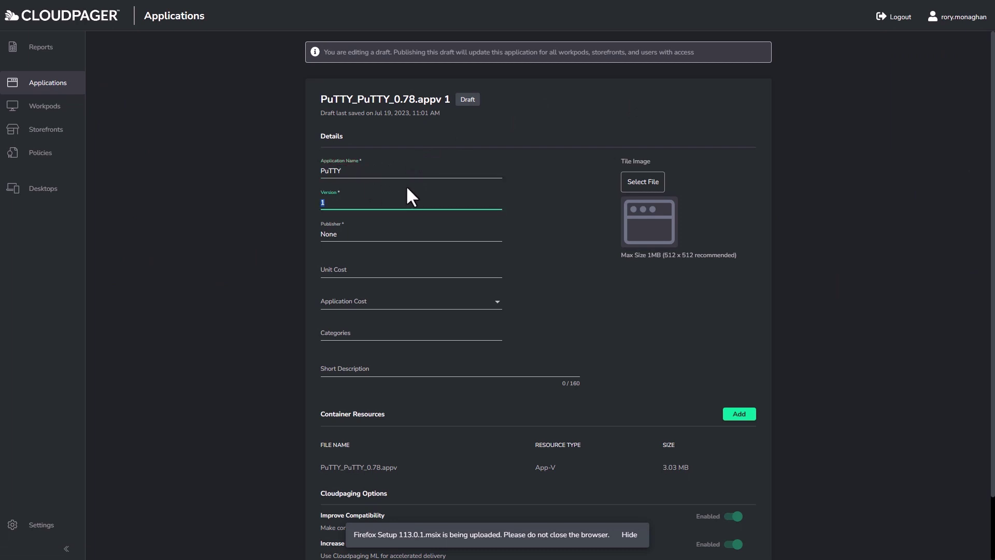
type("0.78")
key("Tab")
type("Pu")
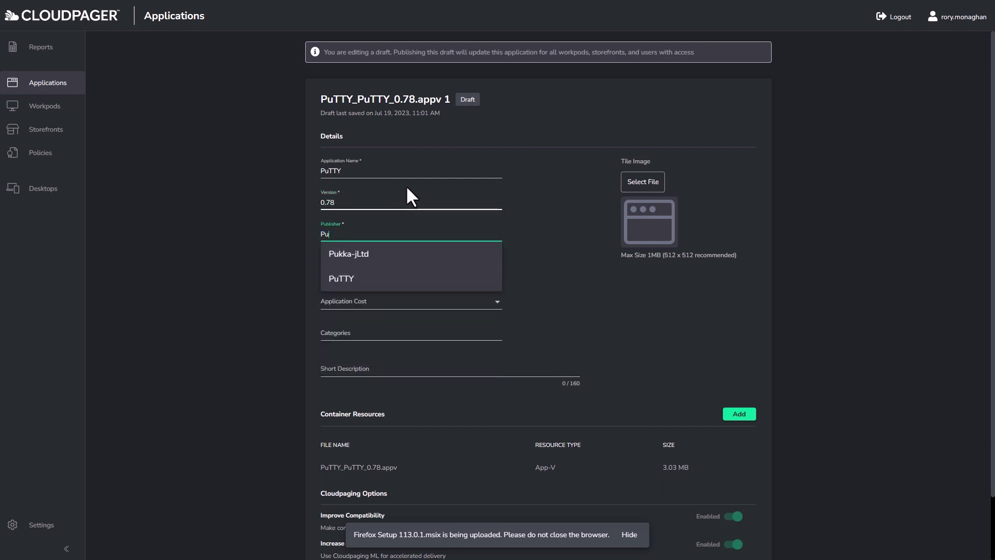
left_click(348, 279)
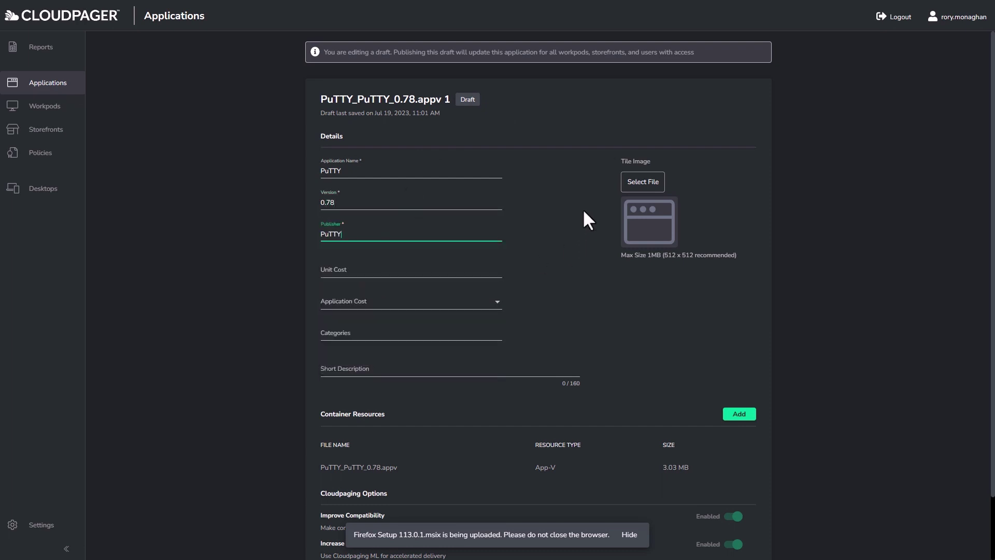
Step: Use Putty.png as the tile icon and add an SSH admin description
left_click(627, 187)
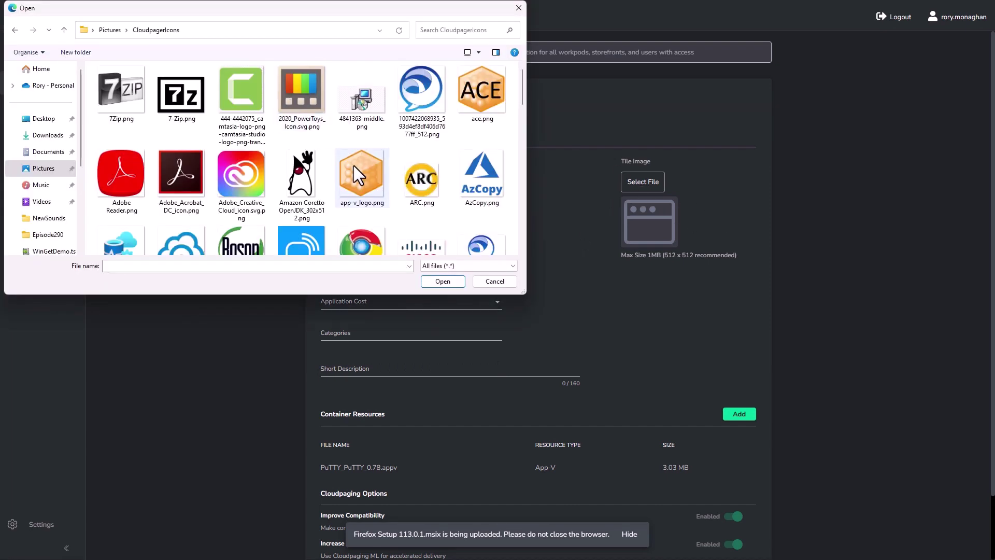
left_click(354, 171)
type("putty")
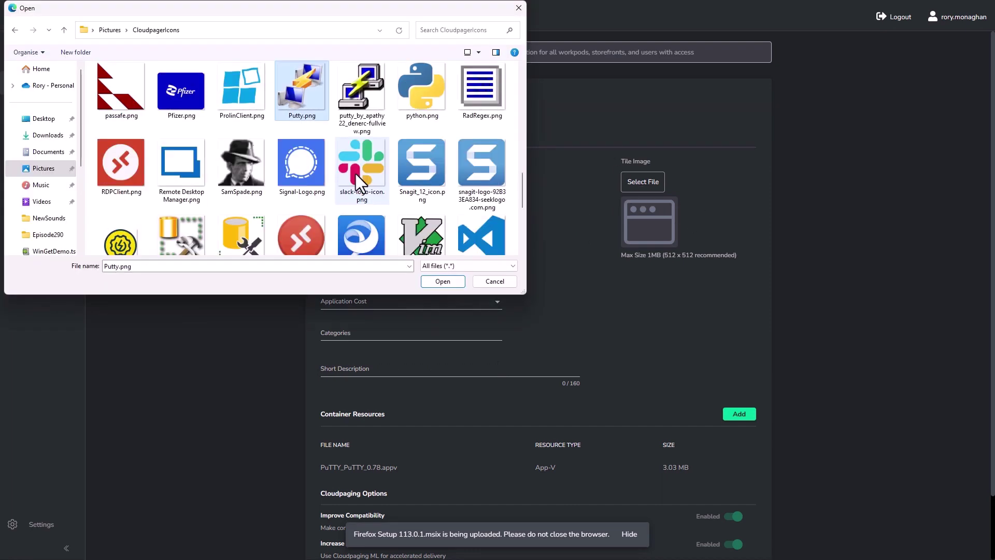
double_click(313, 88)
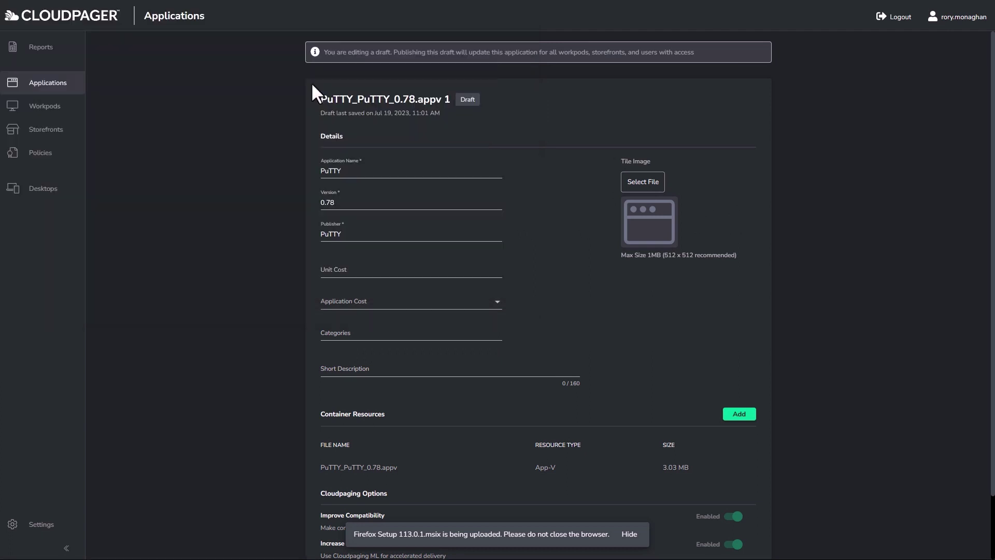
left_click(438, 371)
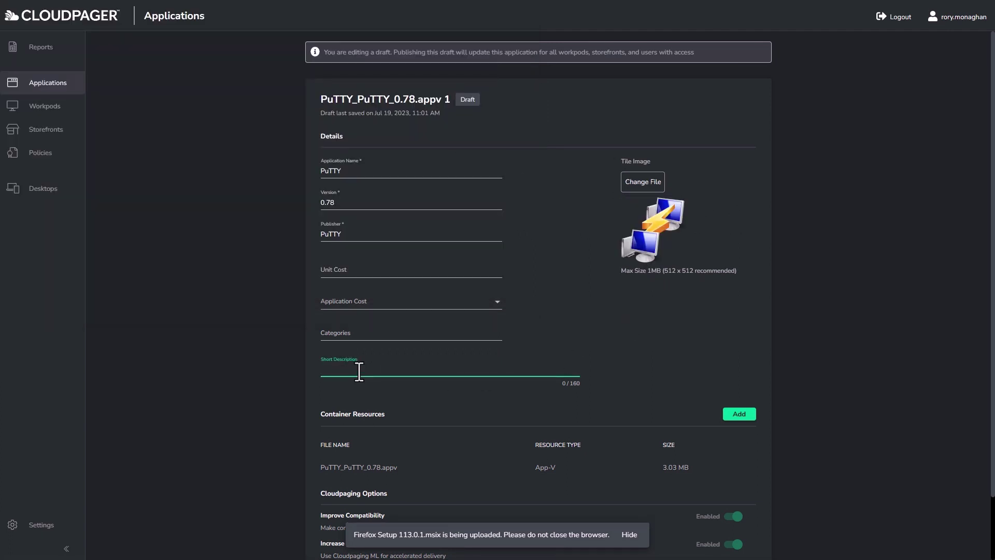
type("pU")
type("Pu")
type("TTY is used by o")
type("ur Administrator")
type("s for connecting to")
type(" hosts via SSH.")
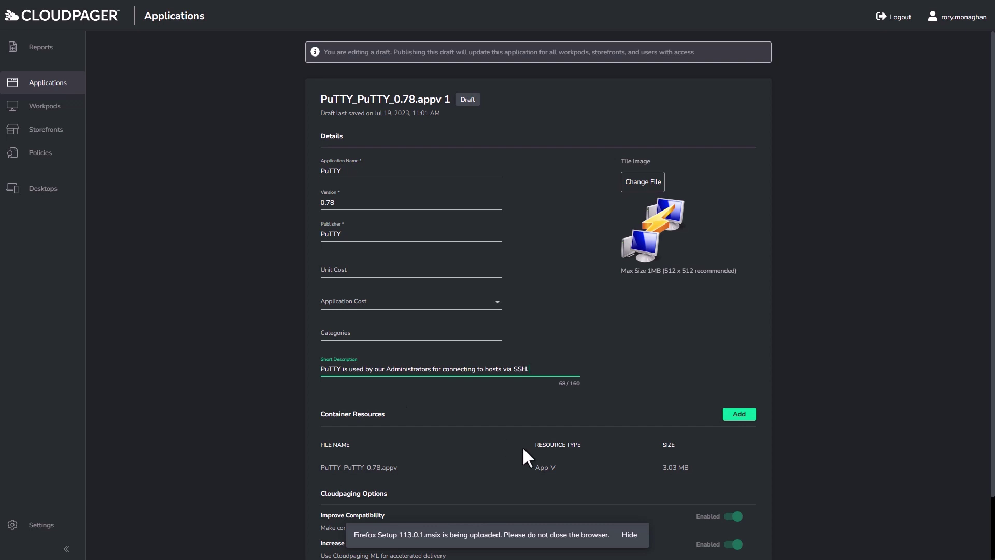
scroll(522, 445, "down", 2)
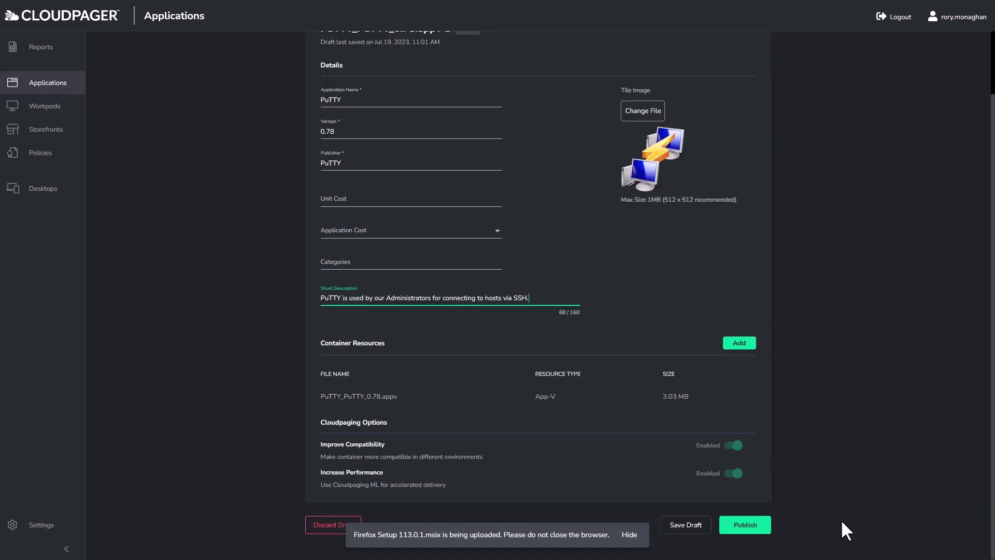
Step: Publish the PuTTY draft with comment 'Published PuTTY', then return to Applications
left_click(745, 529)
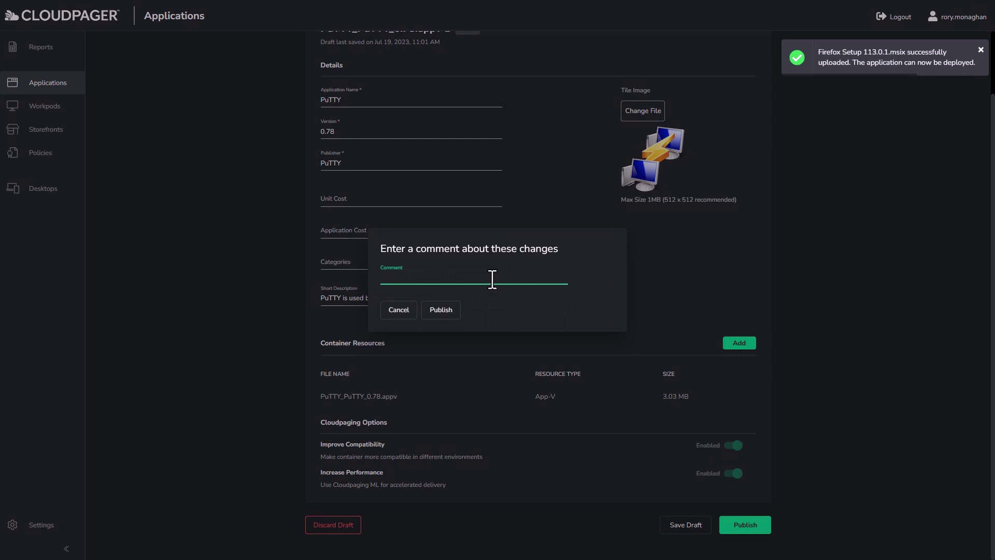
type("Published PuTTY")
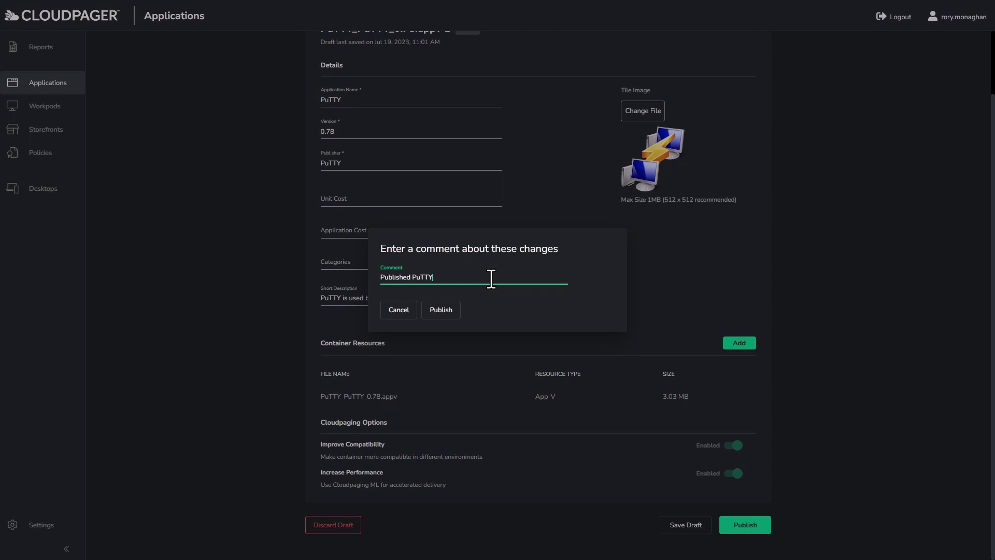
left_click(448, 314)
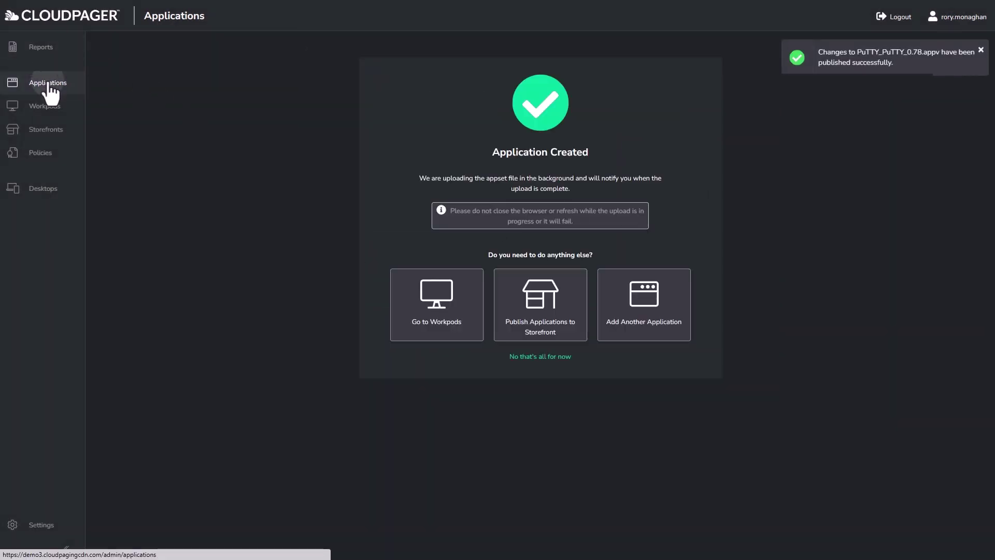
left_click(48, 83)
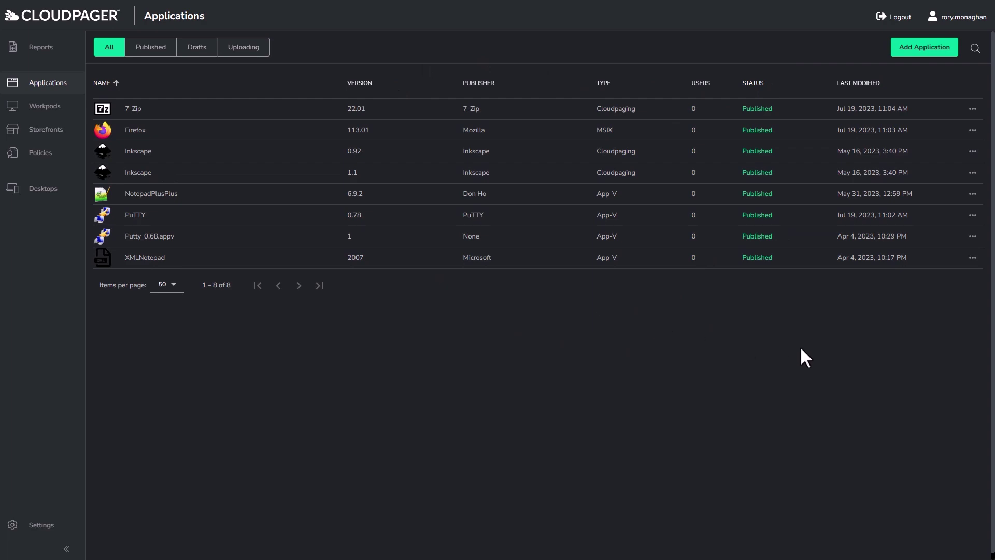
Step: In the remote desktop, launch Cloudpaging Player, move it top-left, then minimise the session
key("alt+Tab")
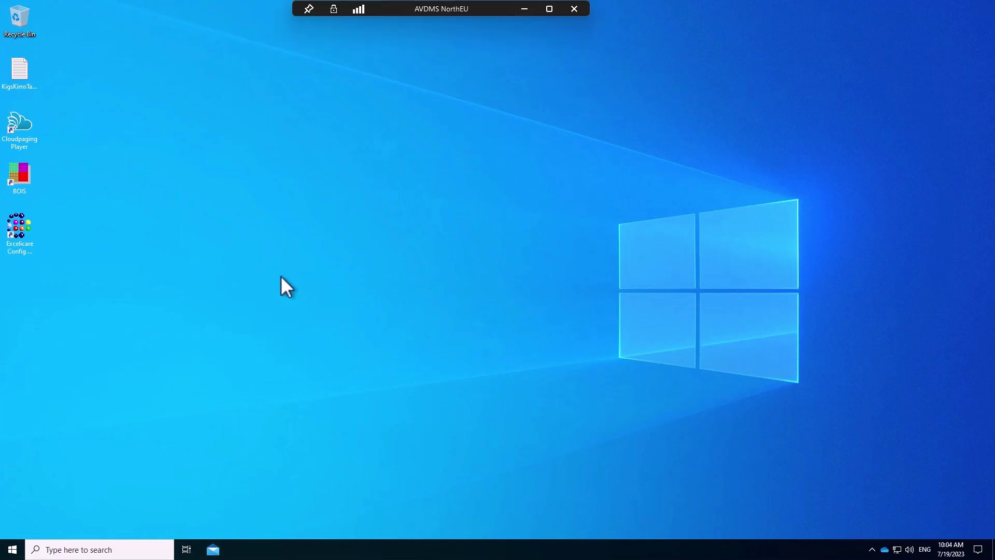
double_click(25, 121)
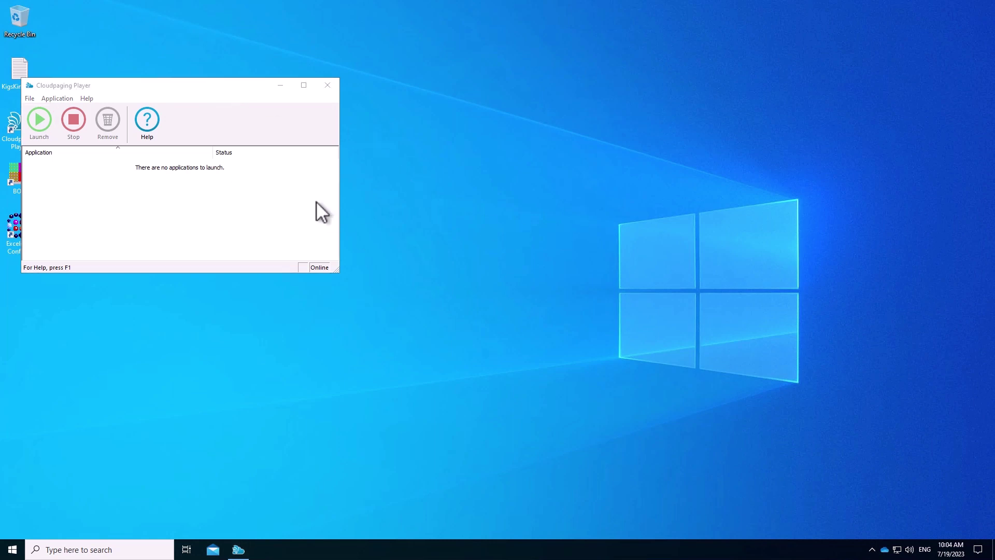
left_click_drag(132, 85, 163, 26)
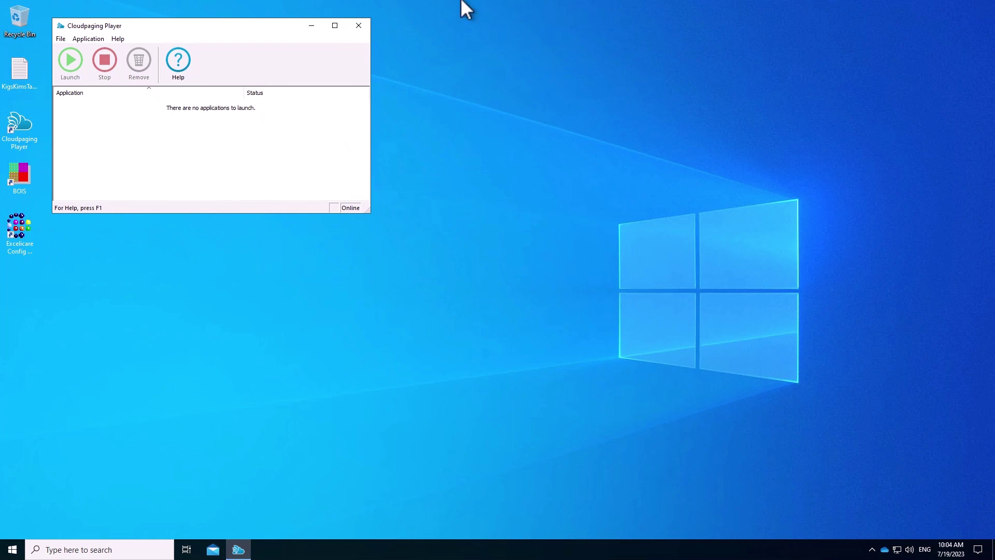
mouse_move(495, 9)
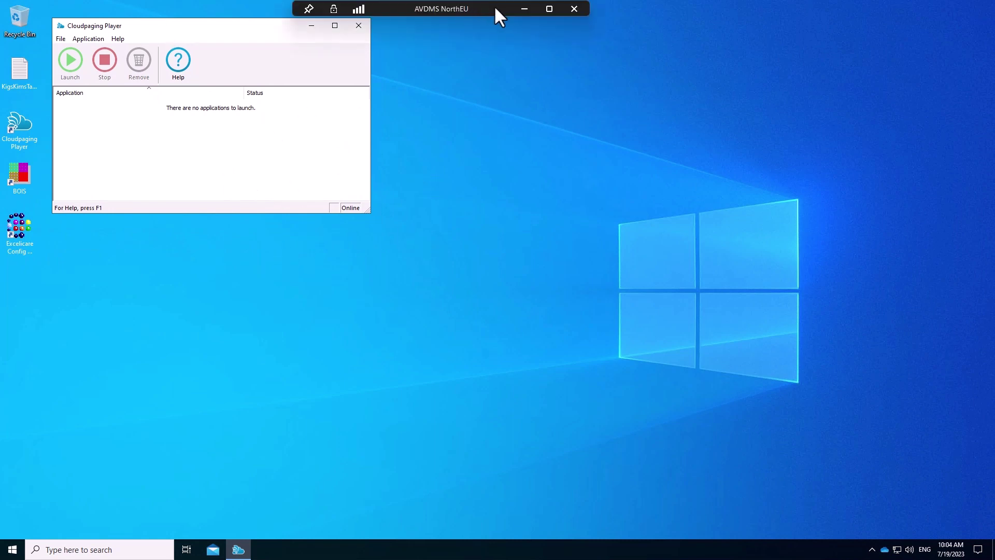
left_click(523, 9)
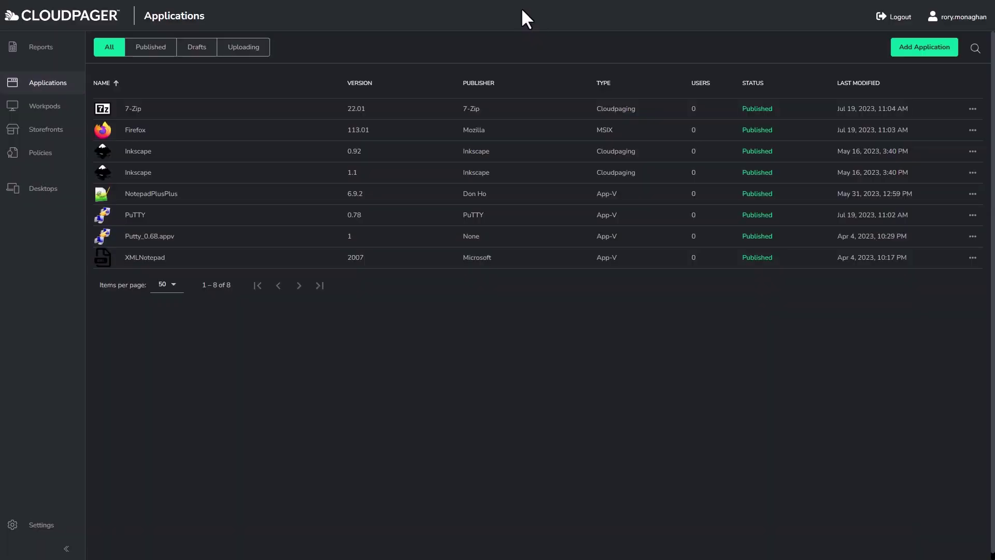
Step: Create a new workpod named 'Base Applications' with a description about base applications for all users
left_click(22, 114)
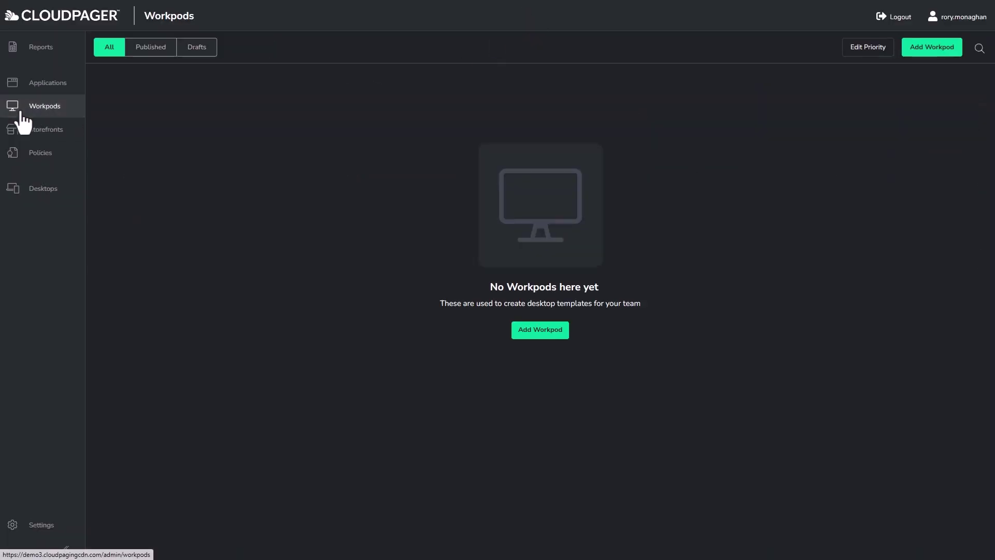
left_click(545, 340)
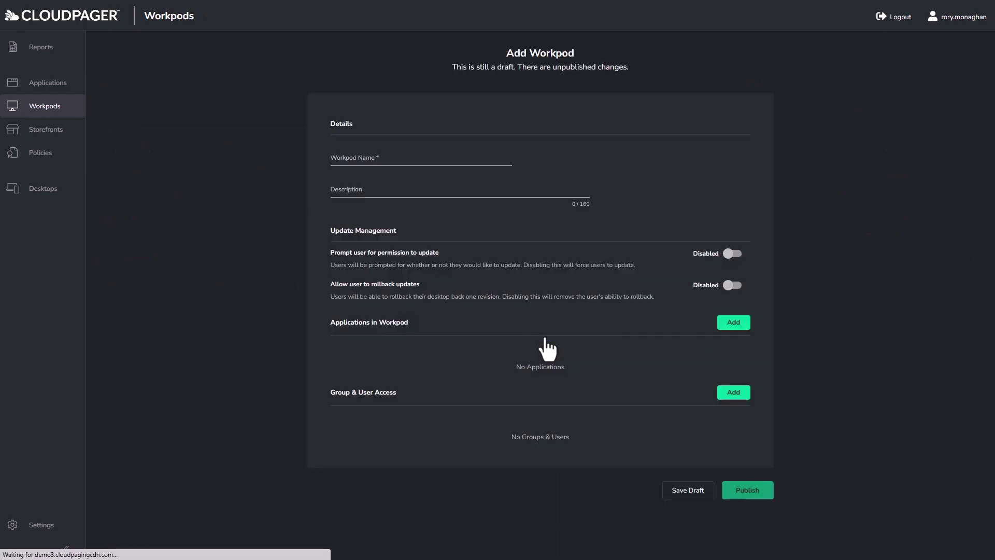
left_click(409, 159)
type("Base Applications")
key("Tab")
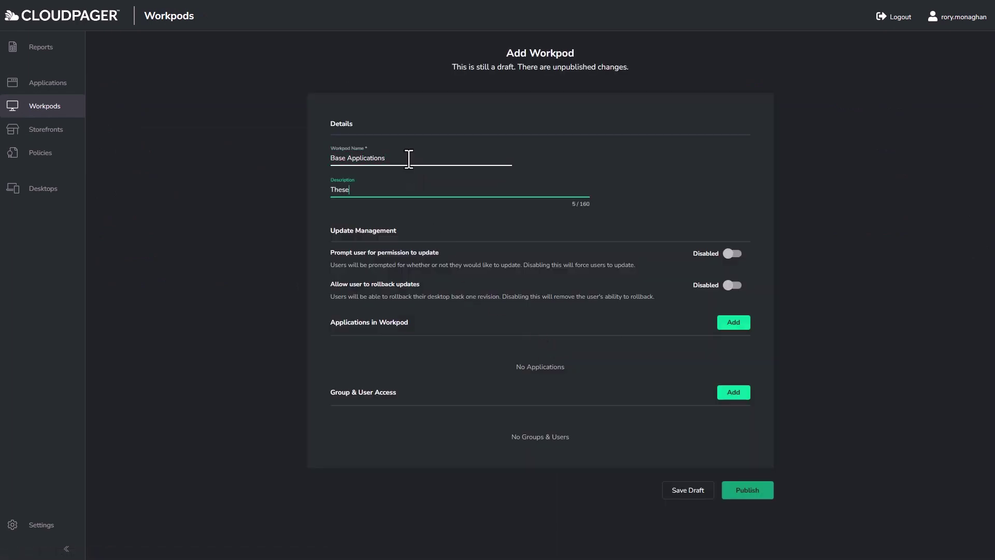
type("This Workpod is for base applications required by all users.")
Step: Add 7-Zip, Firefox and Inkscape 0.92 to the workpod
left_click(733, 322)
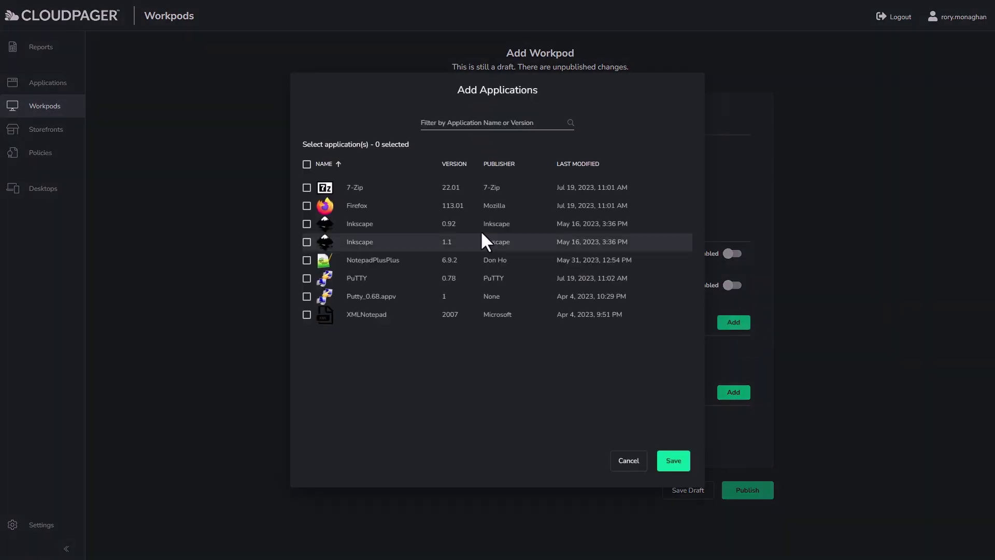
left_click(306, 187)
left_click(306, 205)
left_click(306, 223)
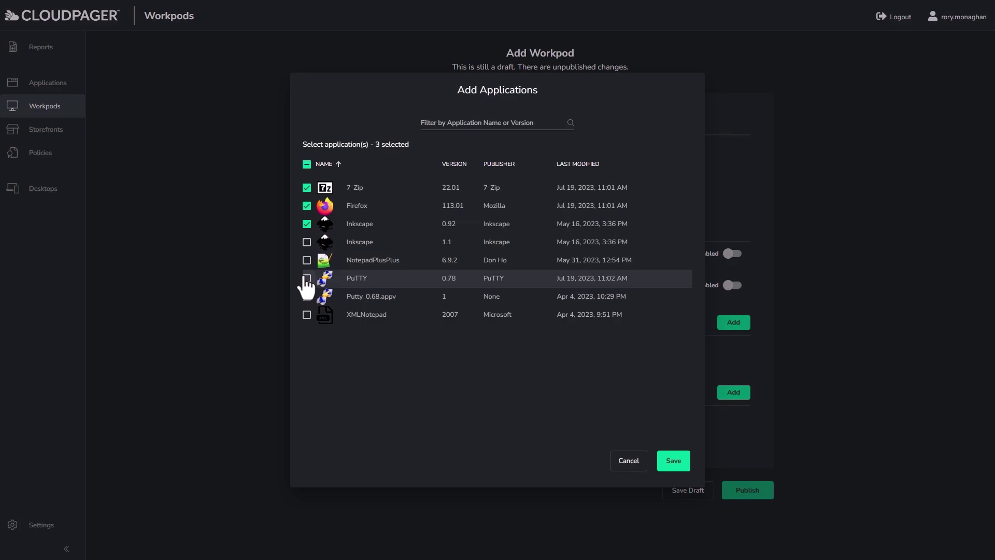
left_click(673, 460)
Step: Grant the workpod to the .Demo3 - All Users group
scroll(808, 420, "down", 2)
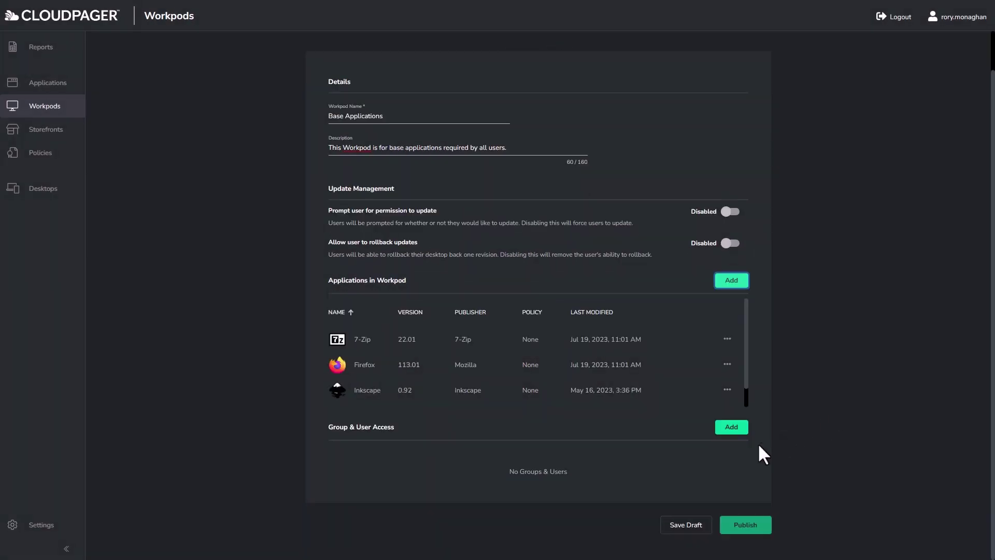
left_click(733, 429)
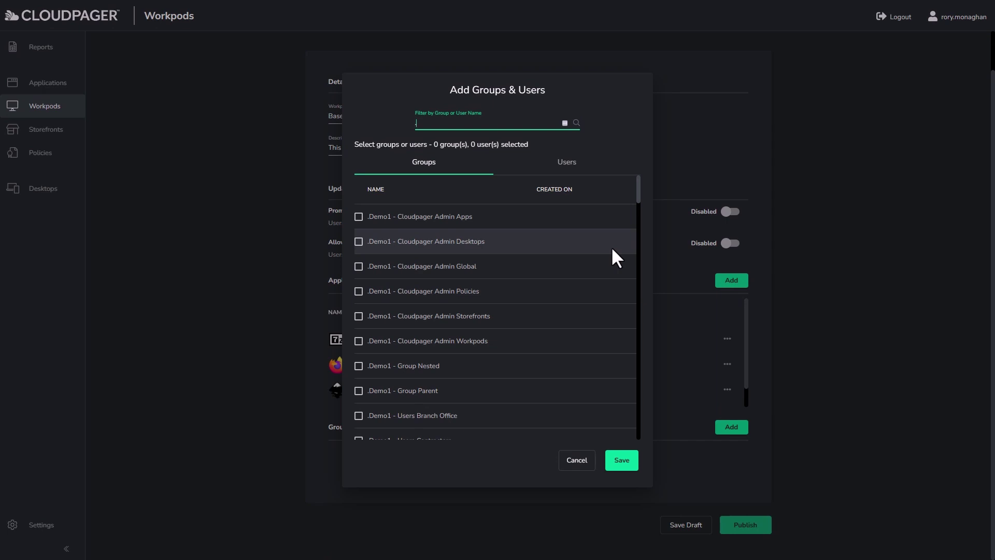
type(".Demo3")
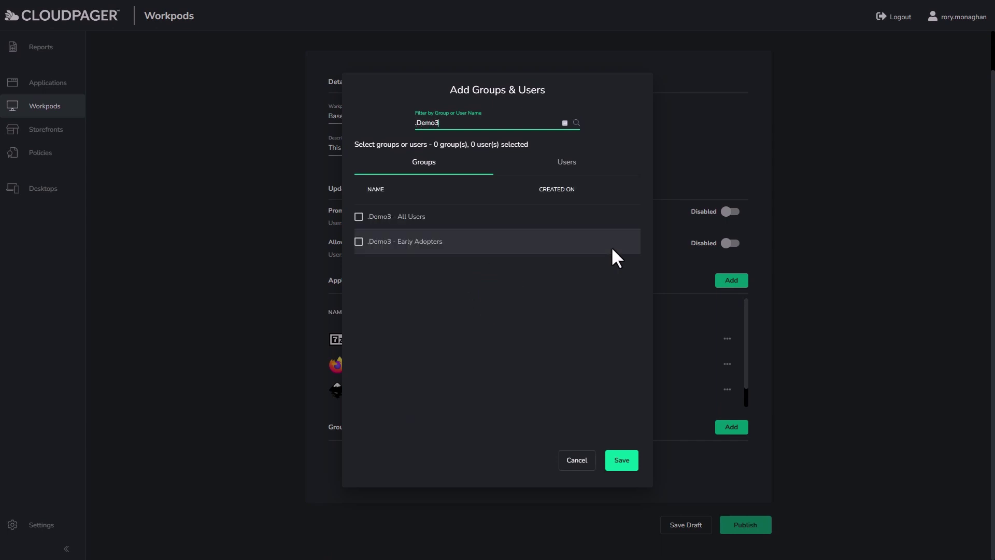
left_click(358, 217)
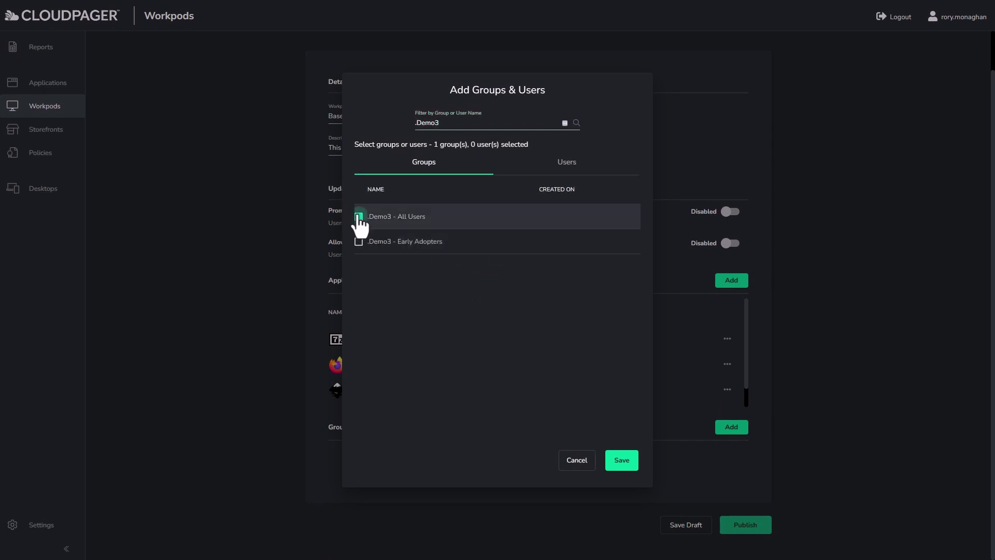
left_click(627, 460)
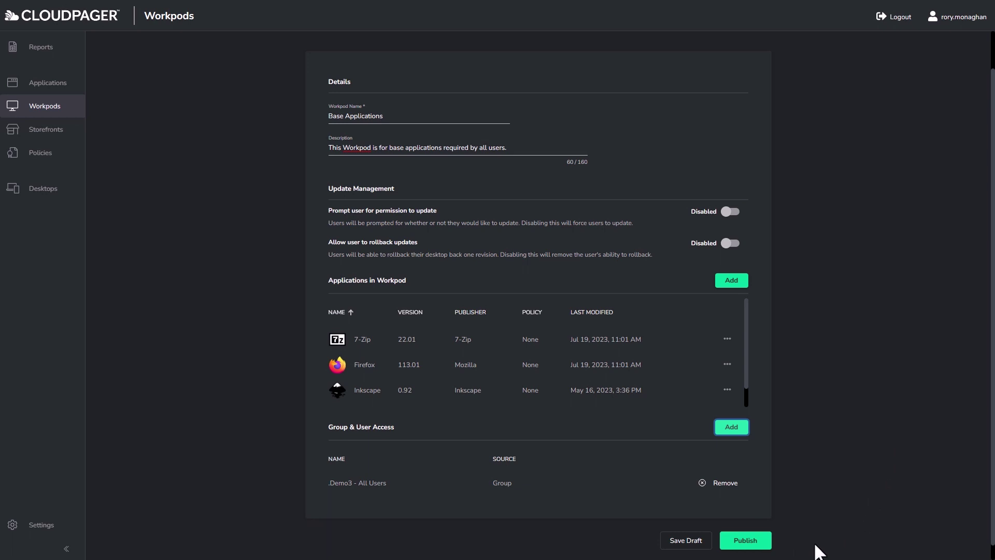
Step: Publish the workpod with a CHG000123 change comment
left_click(750, 542)
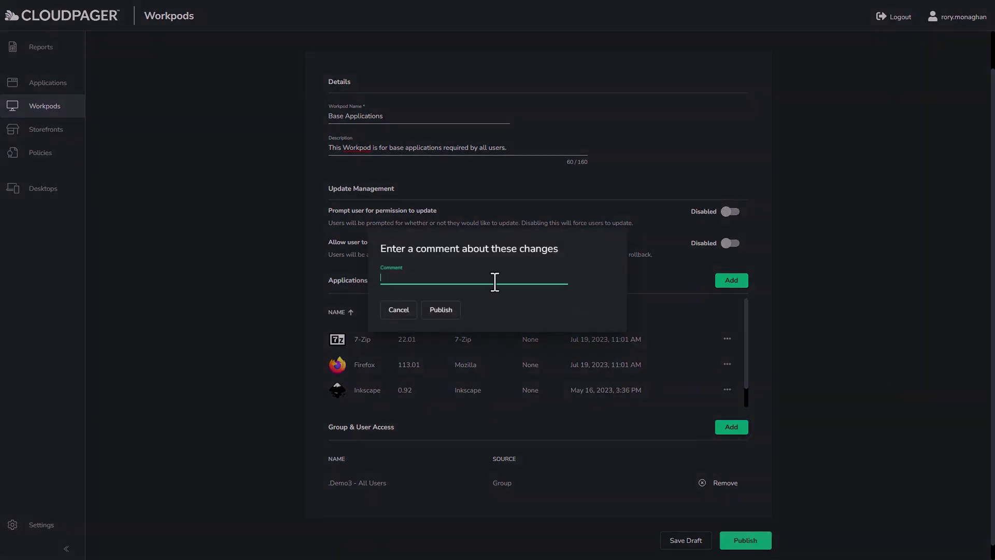
type("CHG000123 - Published 7-Zip, Firefox")
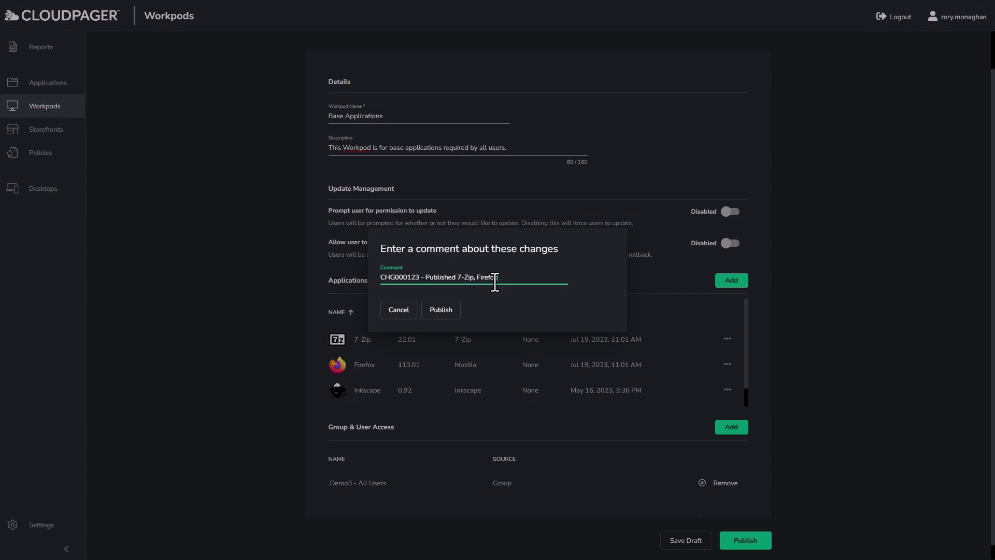
type(", PuTTY and InkScape 0.92")
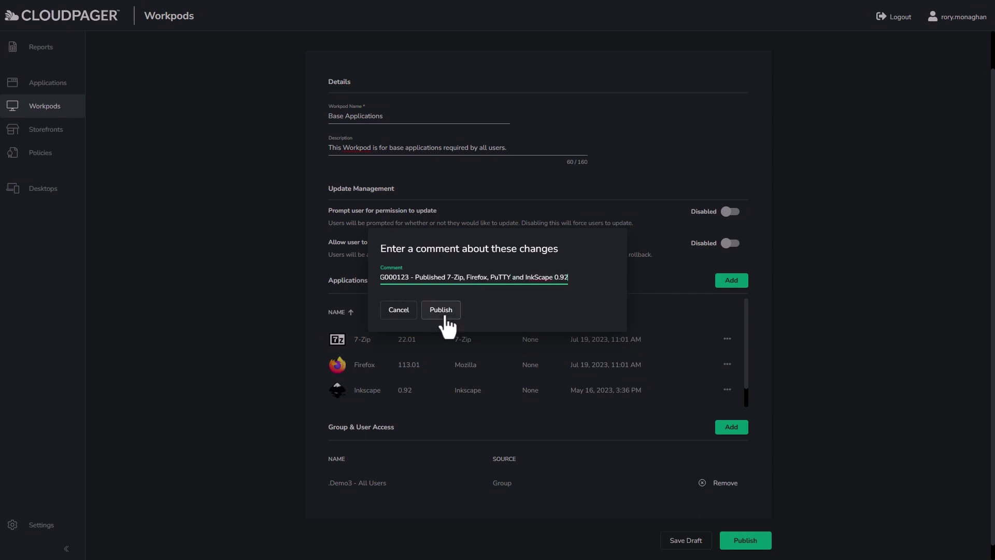
left_click(444, 317)
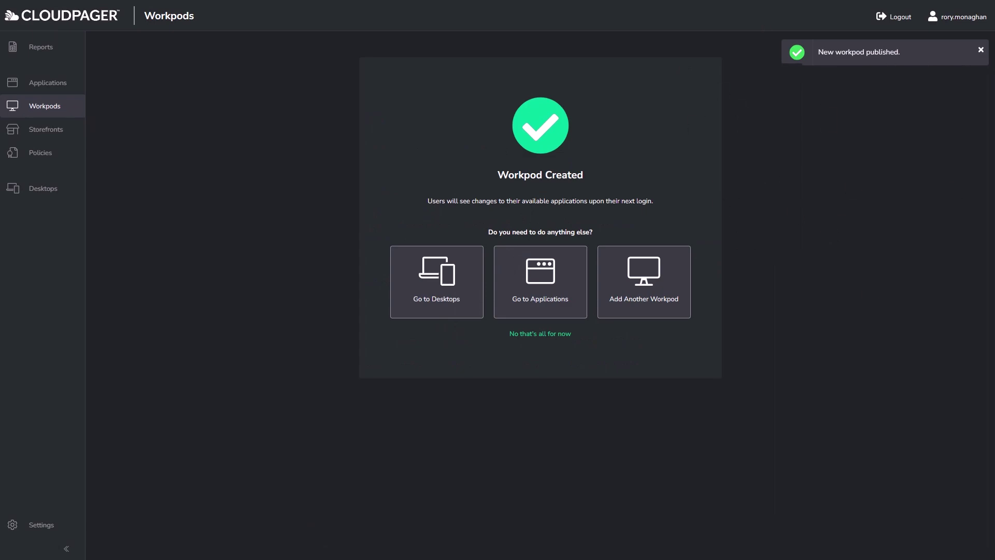
Step: Switch back to the full-screen remote desktop session
key("alt+Tab")
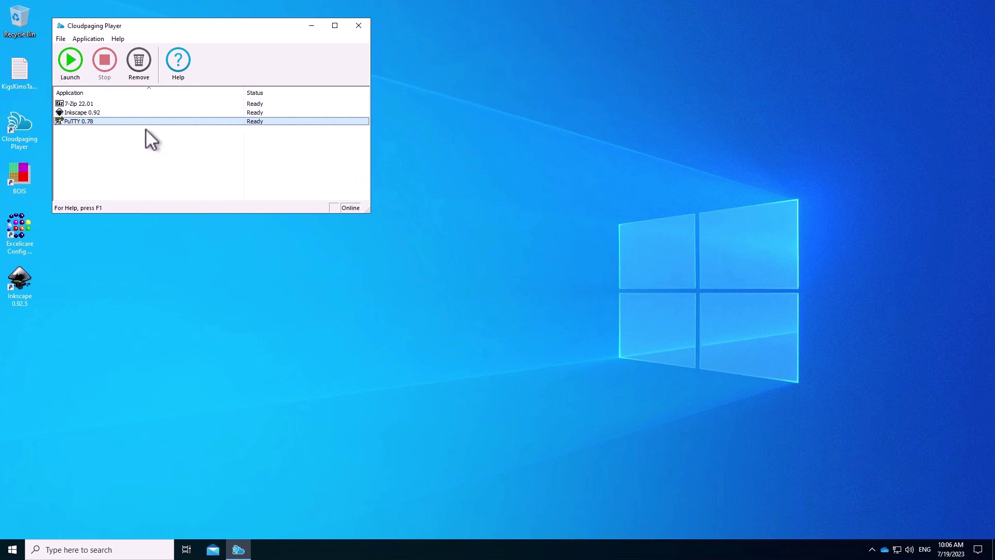
Step: Launch 7-Zip from Cloudpaging Player and check About 7-Zip shows version 22.01
left_click(100, 103)
right_click(101, 103)
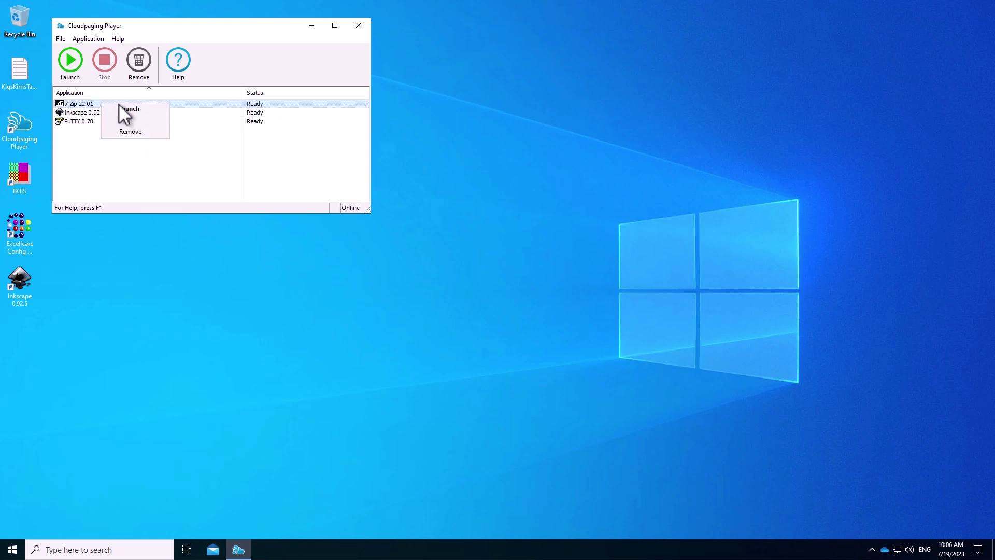
left_click(121, 107)
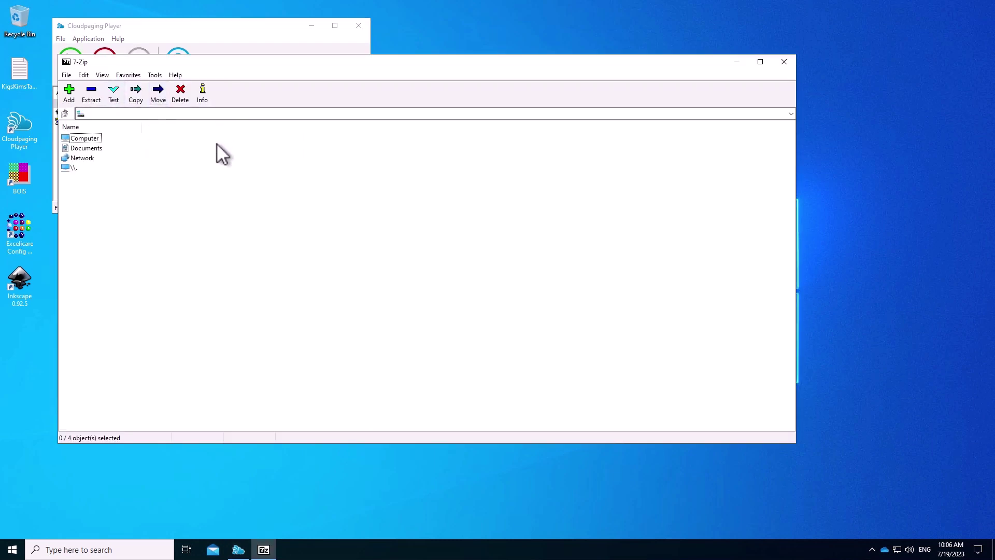
left_click(179, 75)
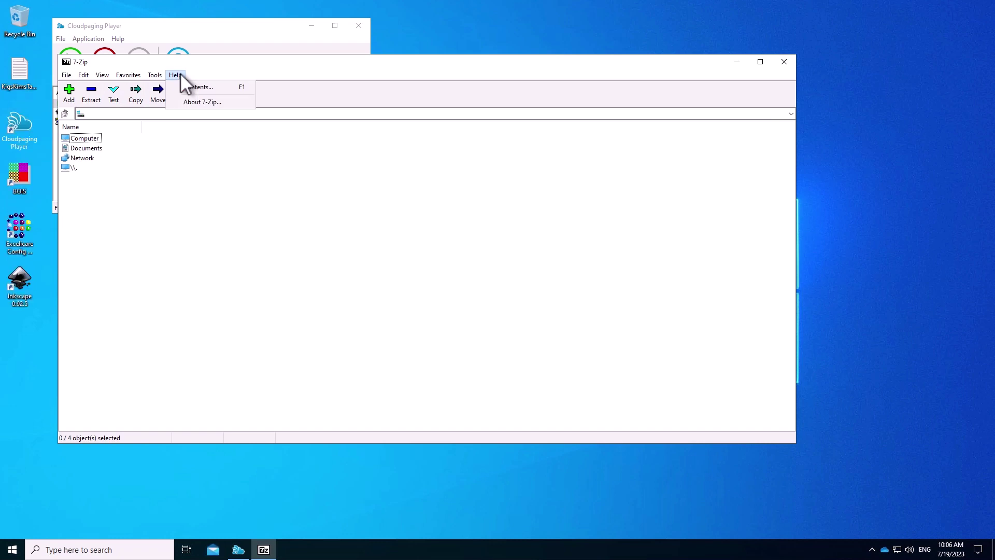
left_click(195, 102)
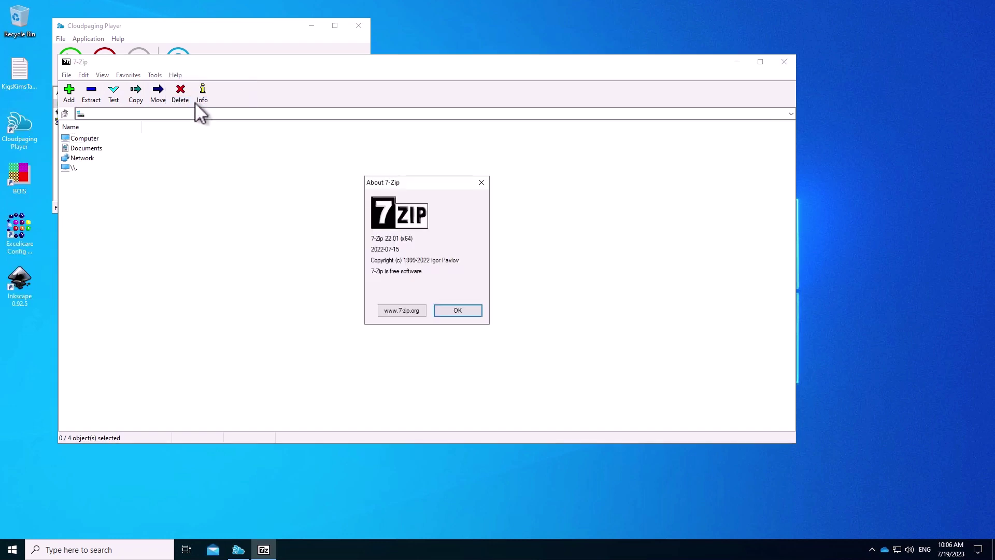
left_click(466, 310)
Step: Close 7-Zip and launch PuTTY from the Windows Start menu
left_click(784, 64)
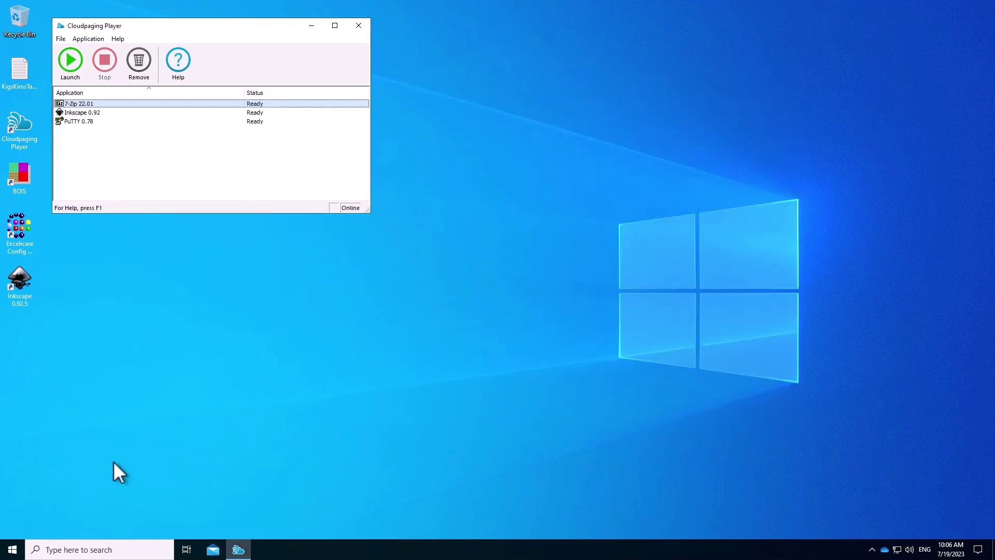
left_click(13, 549)
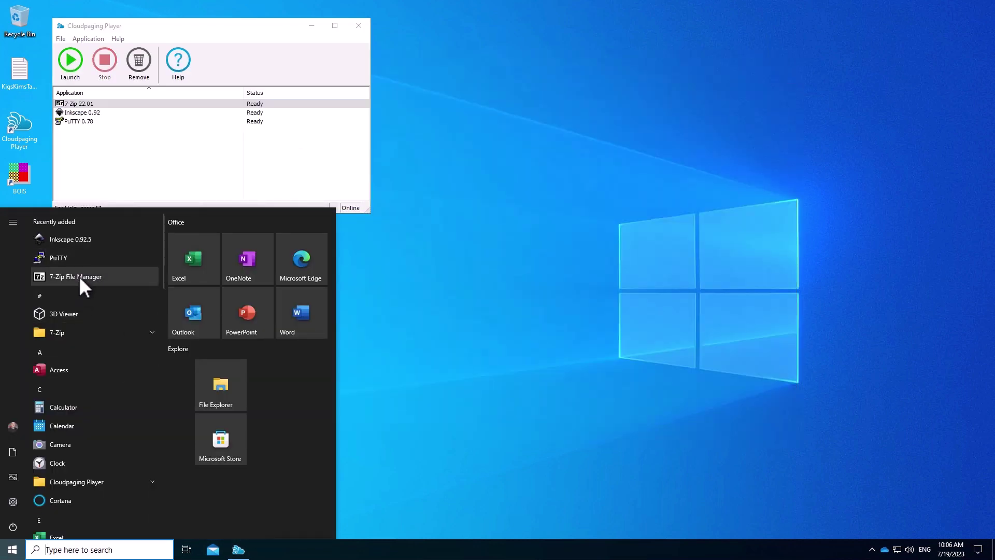
scroll(99, 309, "down", 3)
scroll(98, 308, "up", 2)
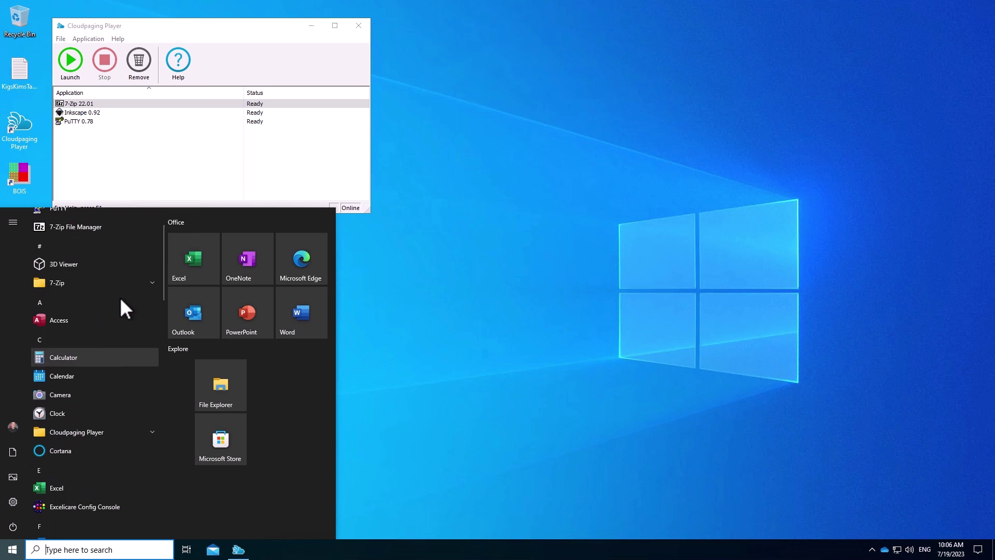
left_click(145, 283)
left_click(123, 284)
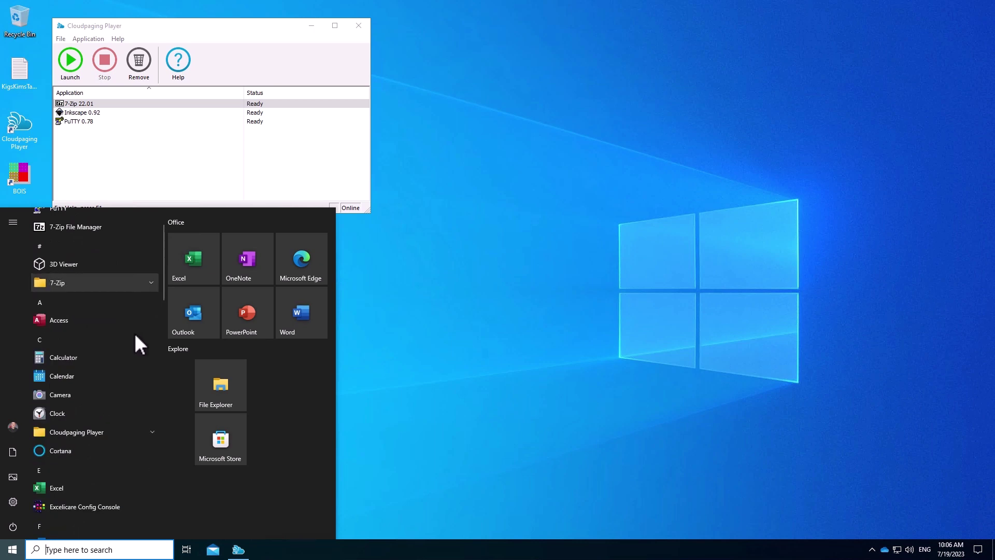
scroll(127, 335, "up", 1)
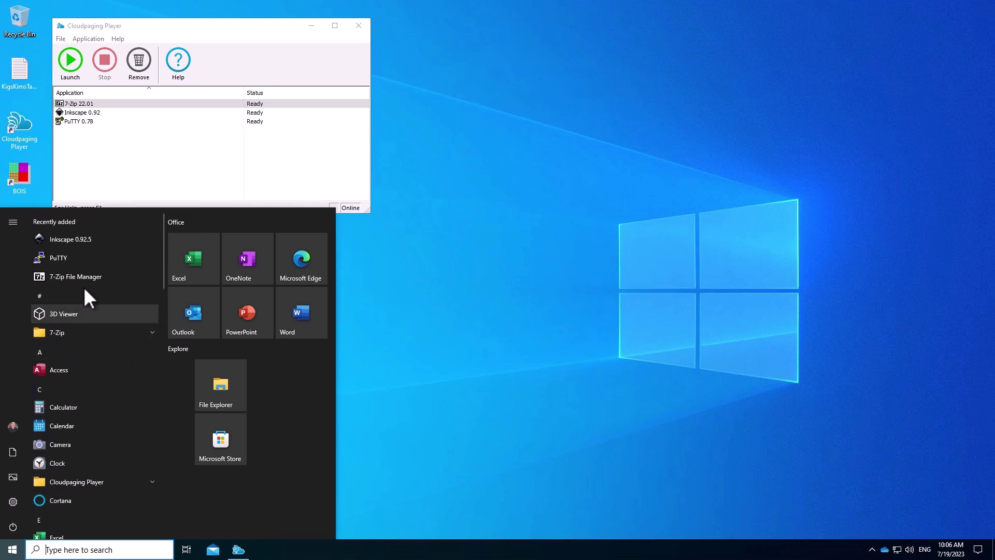
left_click(76, 256)
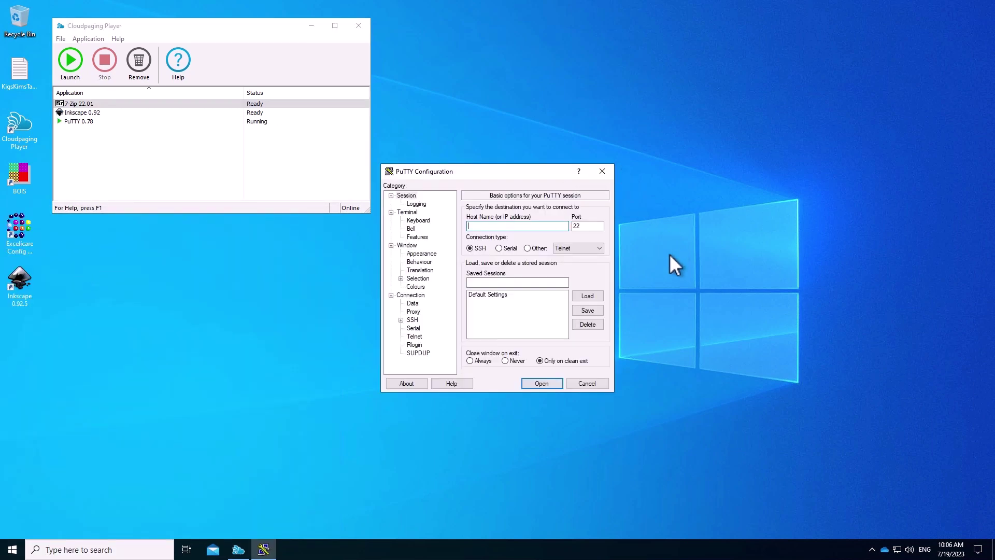
Step: Close PuTTY, launch Firefox maximised, and dismiss the privacy tab and default-browser setup
left_click(602, 171)
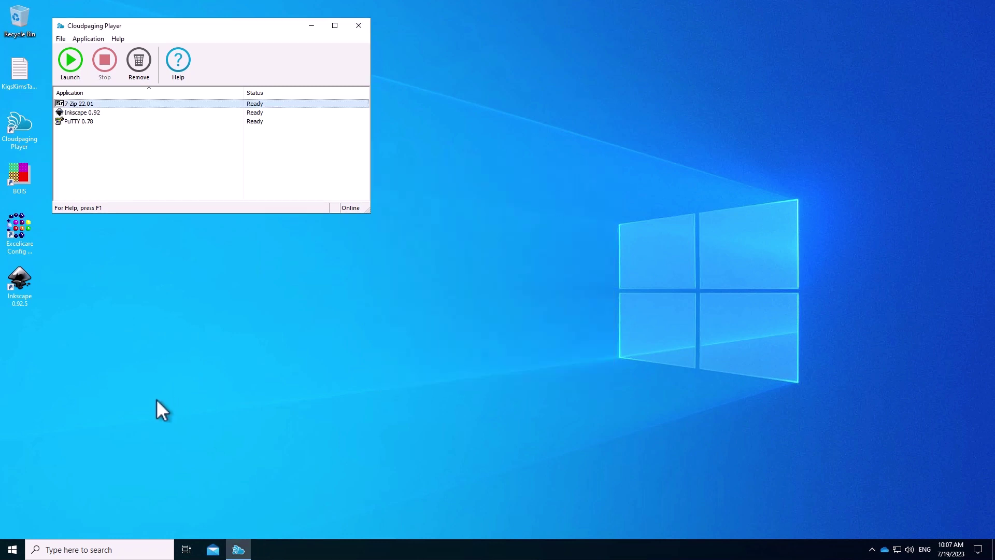
left_click(11, 549)
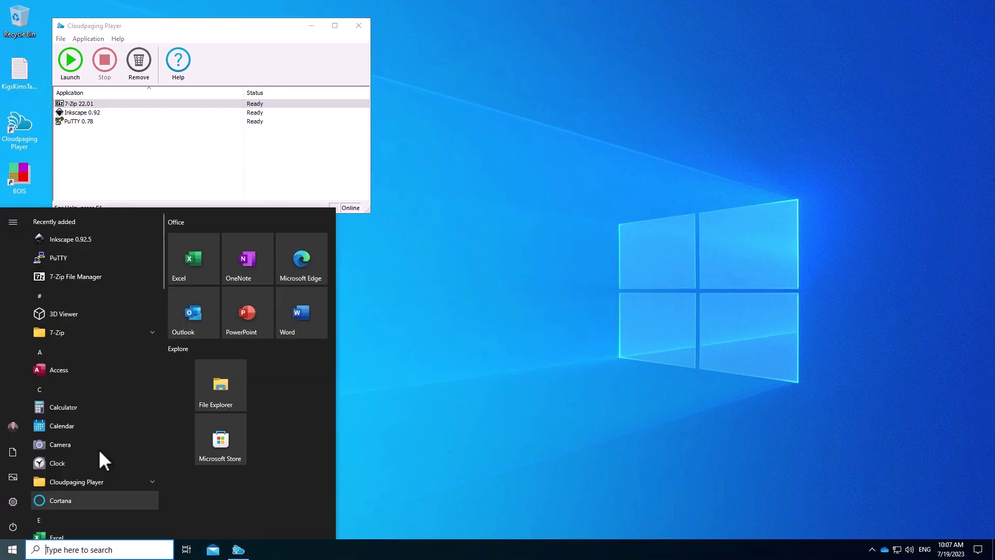
scroll(105, 410, "down", 5)
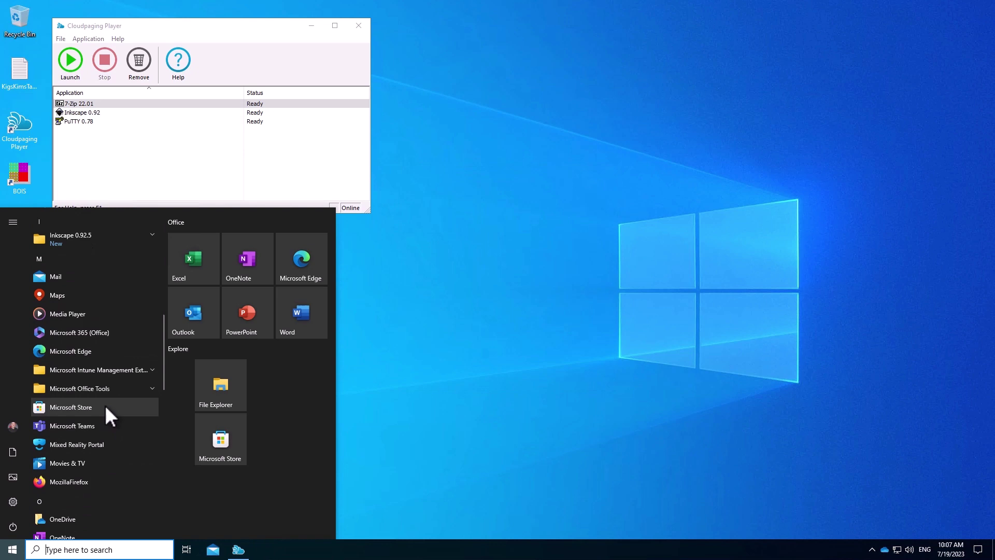
left_click(79, 430)
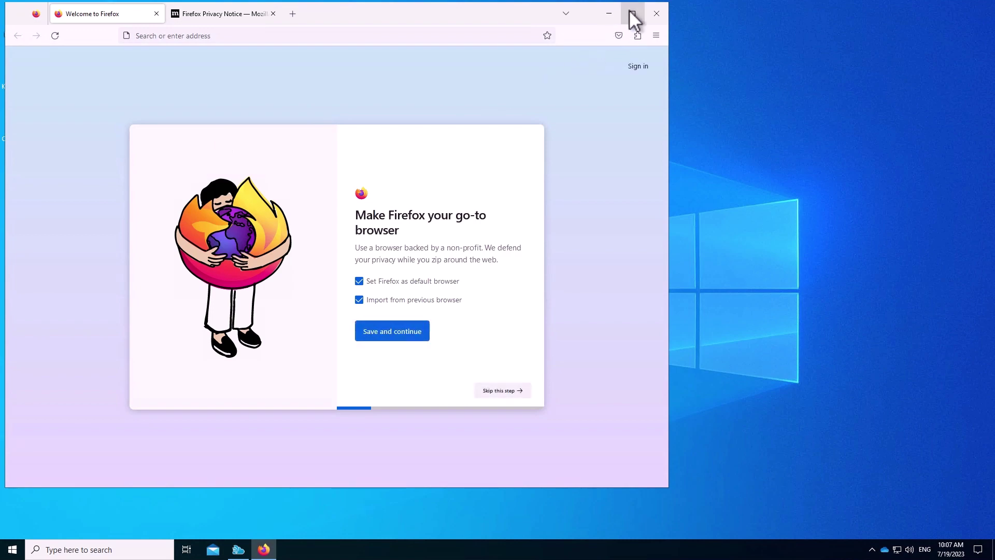
left_click(633, 14)
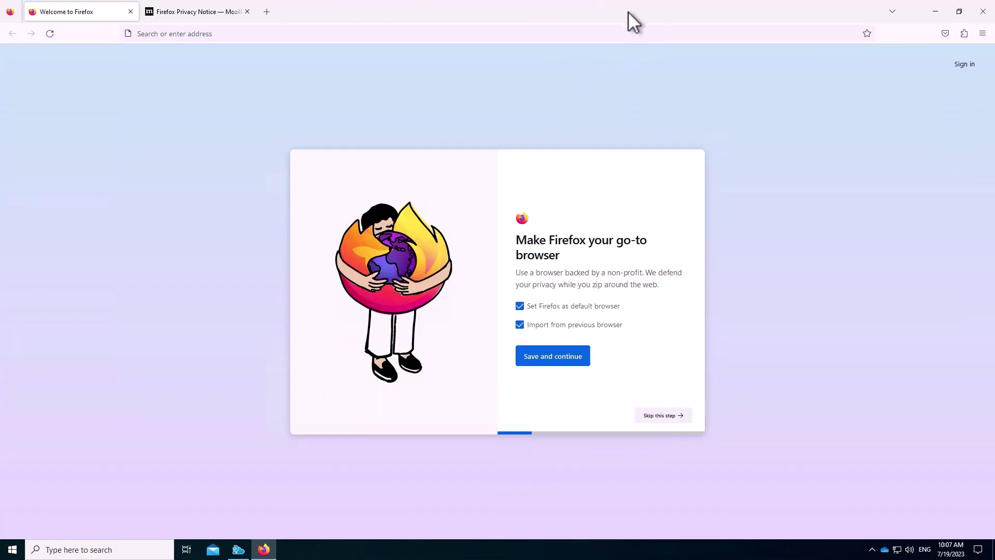
left_click(184, 15)
left_click(247, 11)
left_click(668, 415)
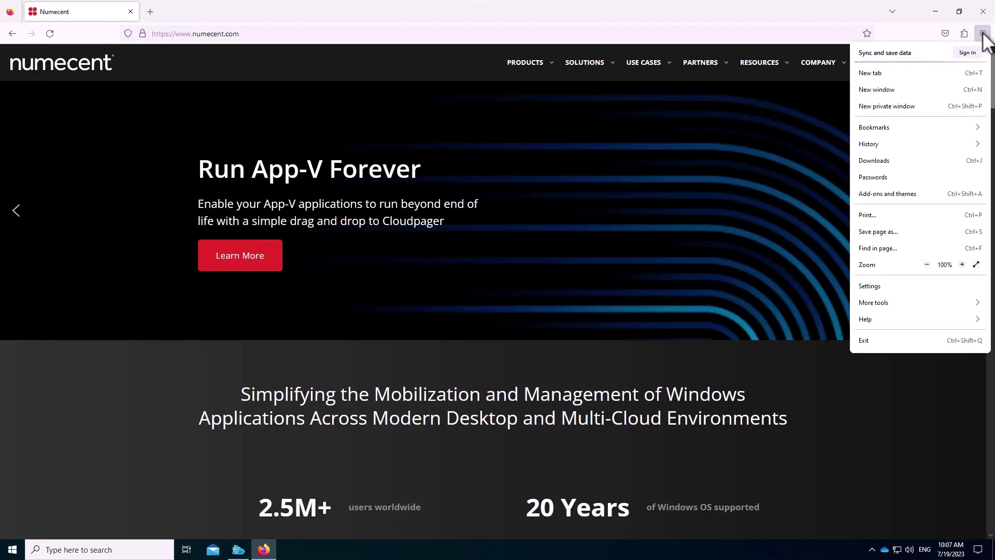
Step: Confirm Firefox is version 113.0.1 in About Firefox, then close the browser
left_click(906, 321)
left_click(892, 160)
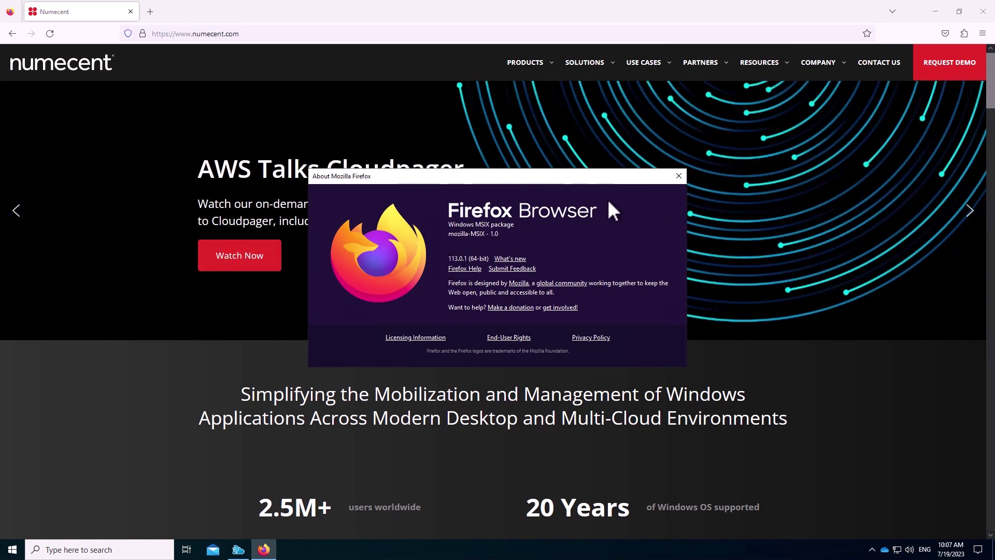
left_click(678, 176)
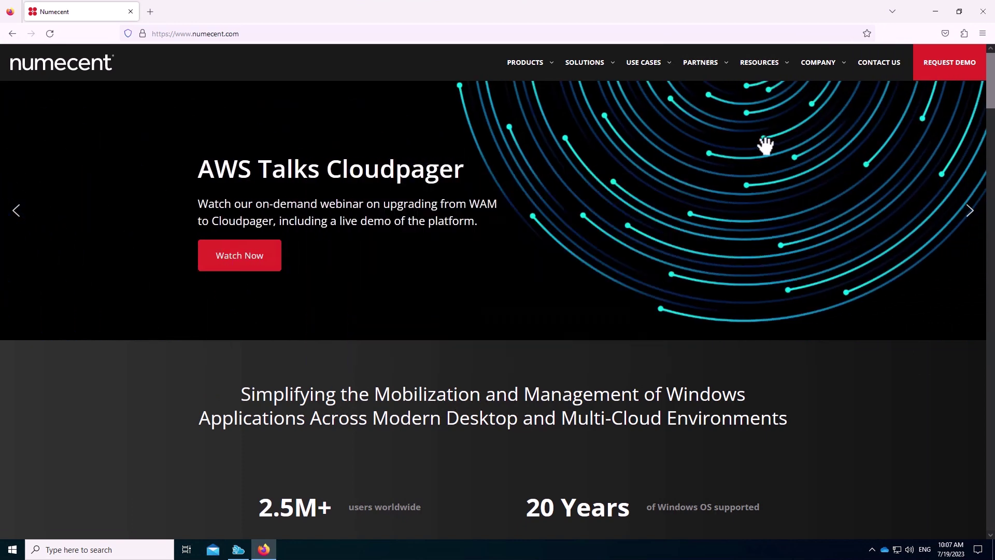
left_click(981, 11)
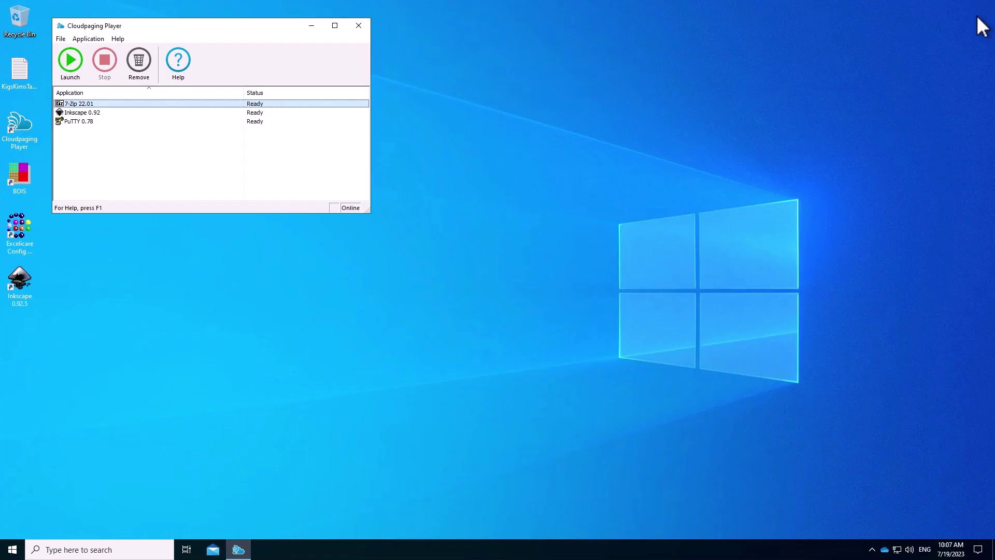
Step: Select PuTTY 0.78 in the player and launch Windows PowerShell from Start search
left_click(421, 307)
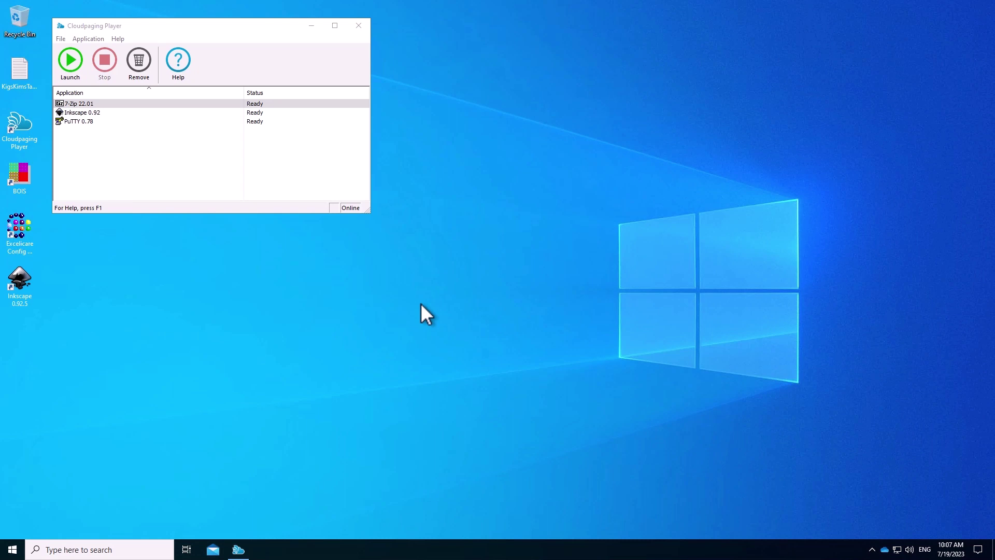
left_click(125, 121)
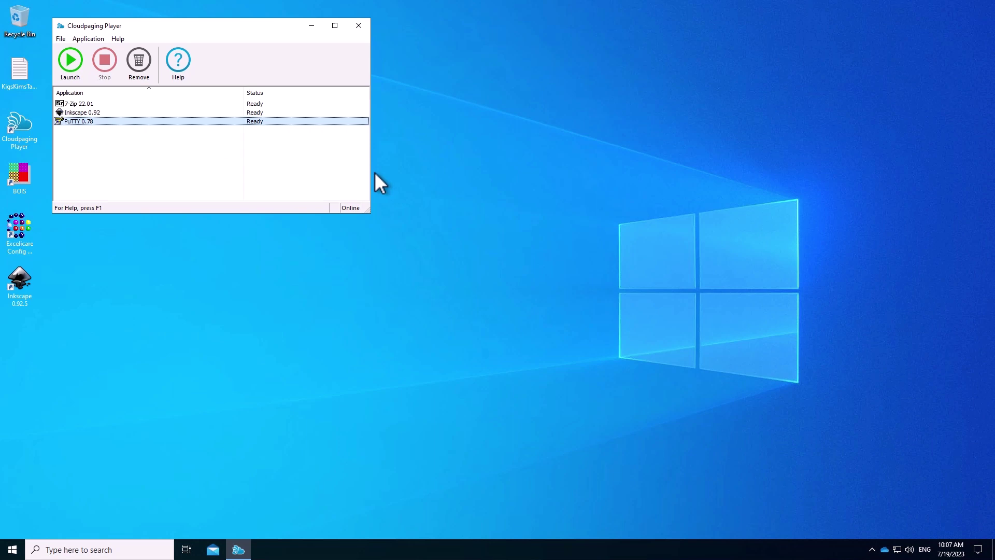
left_click(122, 545)
type("powershell")
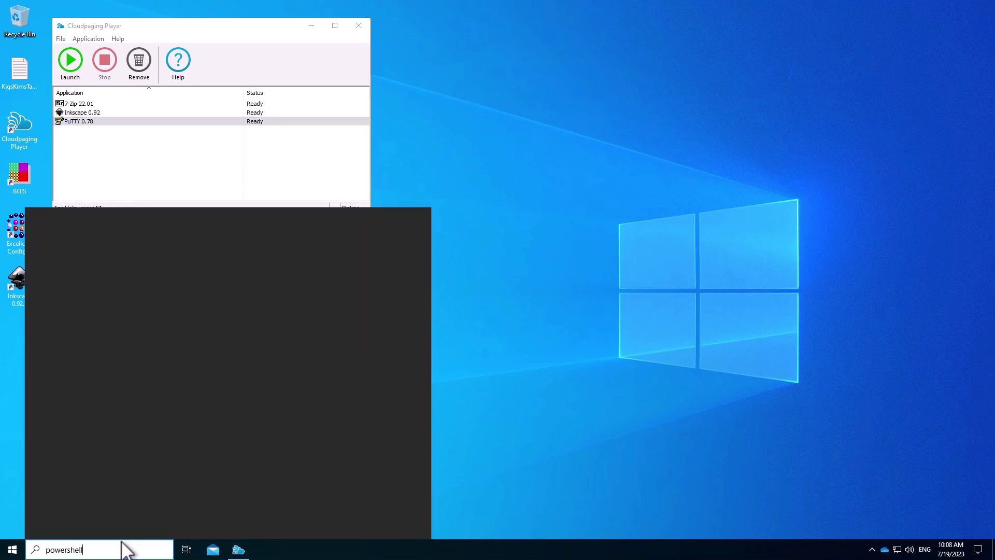
key("Return")
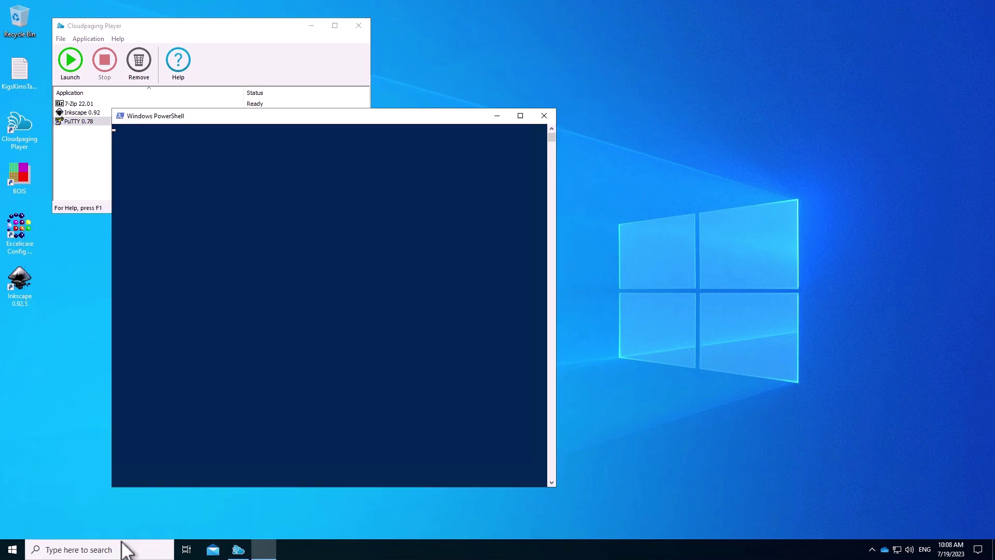
Step: Run Get-AppvClientPackage PuTTY* and confirm it returns no packages
type("get-appvclientpa")
key("Tab")
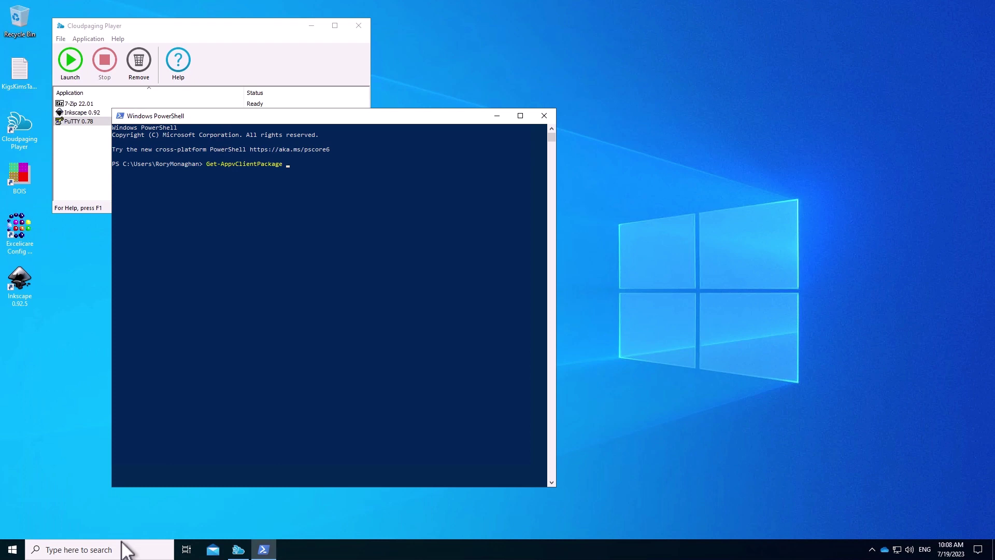
type("PuTTY*")
key("Return")
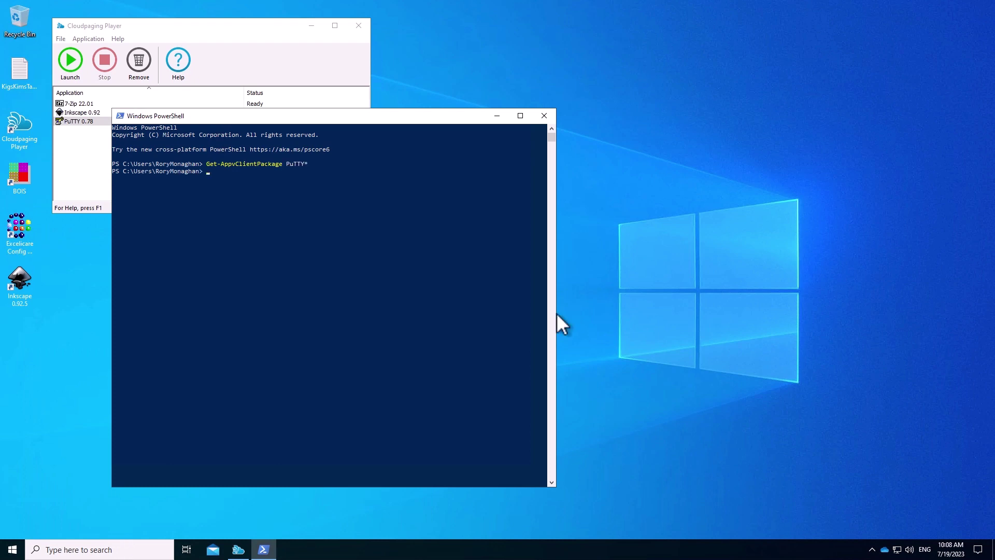
Step: Edit the PuTTY 0.78 application in Cloudpager and turn off Improve Compatibility
left_click(497, 121)
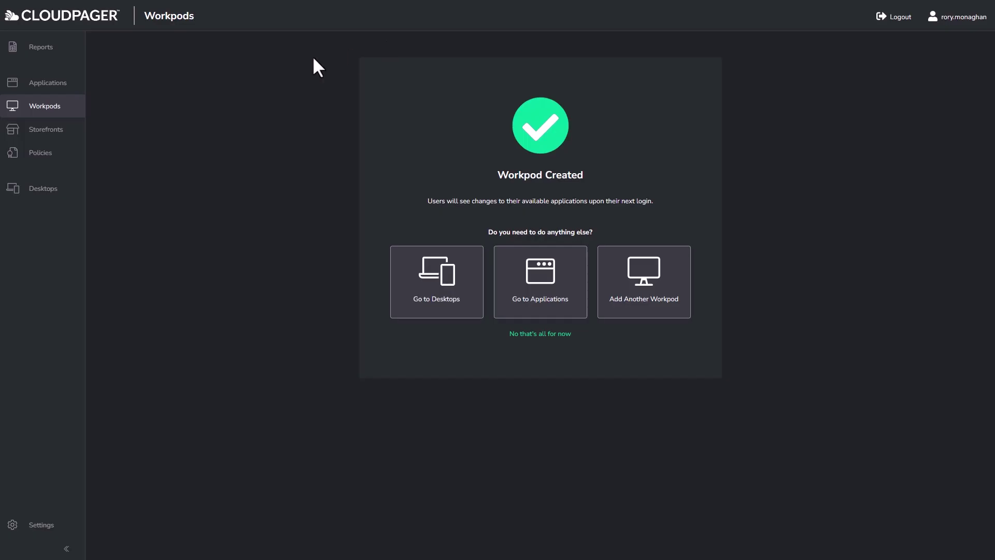
left_click(45, 88)
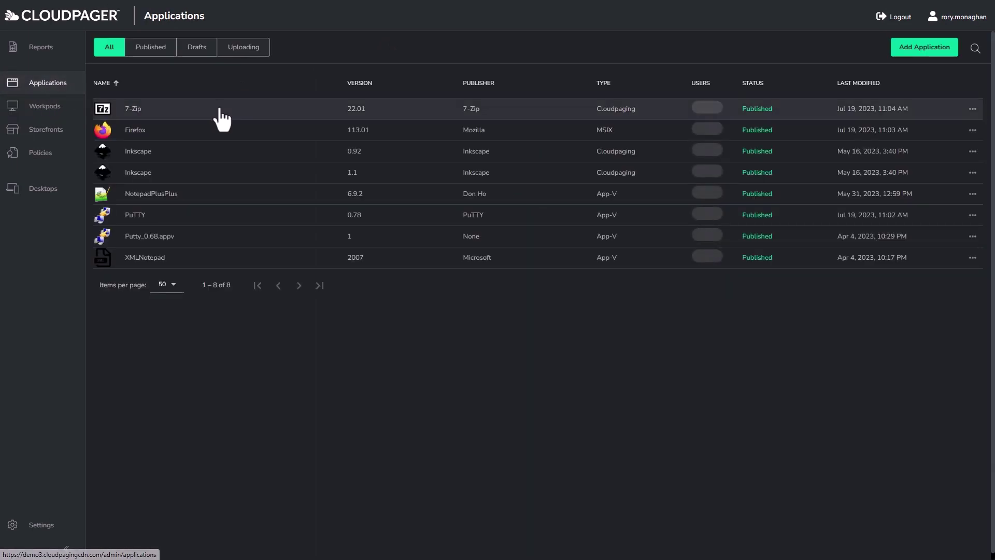
left_click(223, 214)
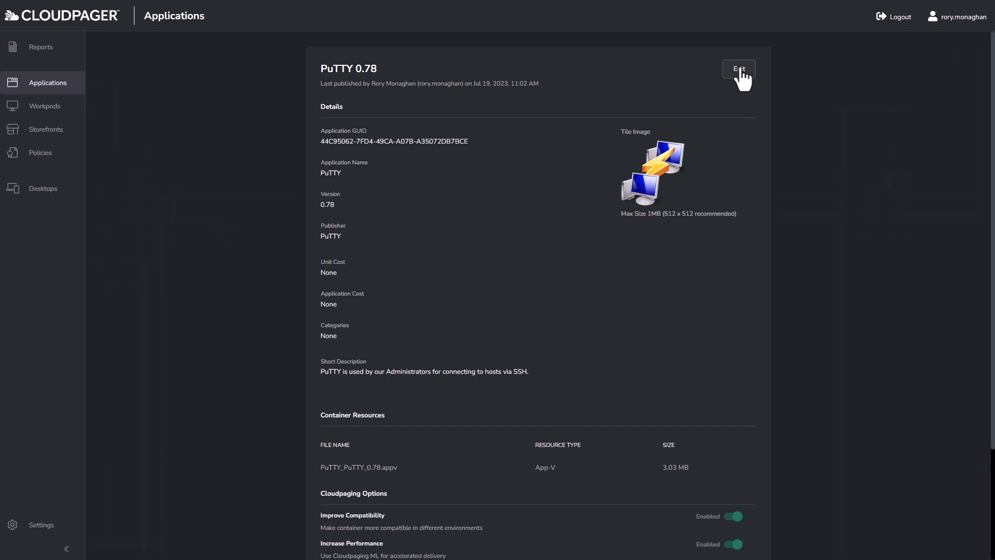
left_click(739, 69)
scroll(711, 353, "down", 3)
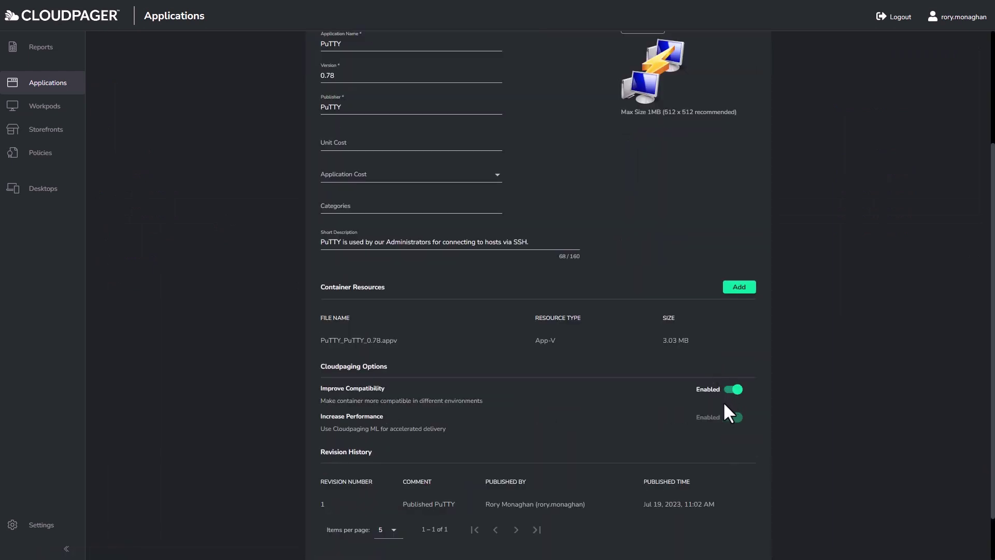
left_click(735, 392)
Step: Publish the PuTTY revision with the comment 'Reverted to unoptimized App-V package'
scroll(777, 428, "down", 1)
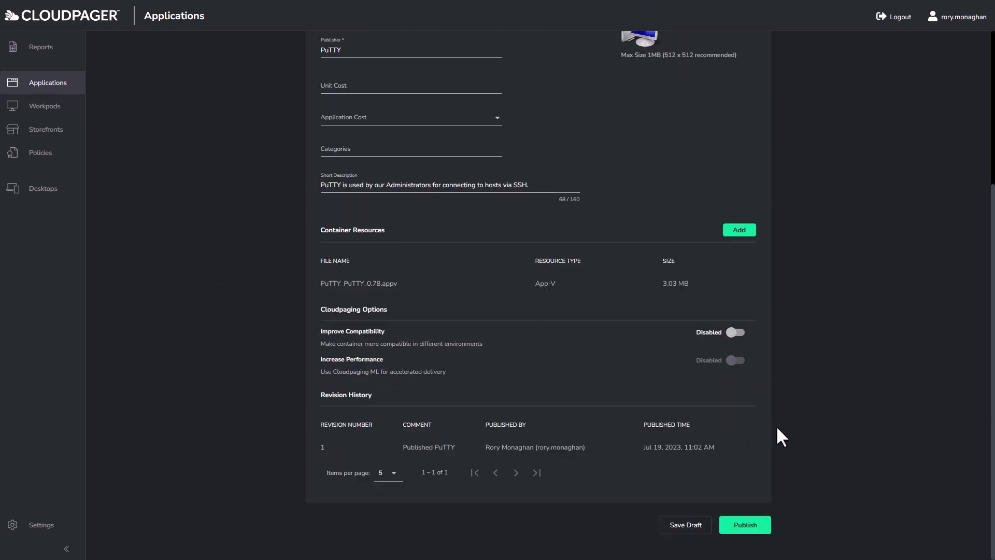
left_click(746, 526)
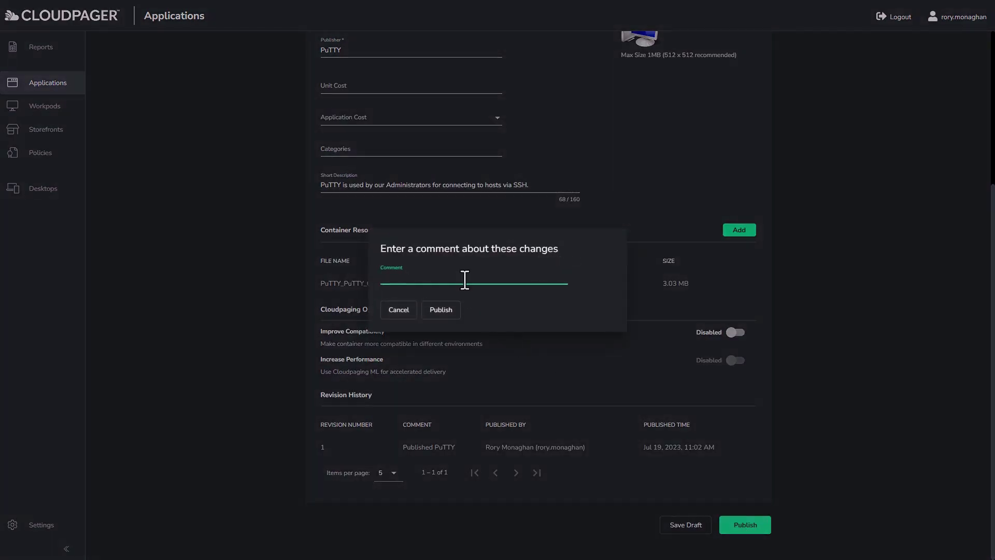
type("Reverted to unoptimized App-V package")
left_click(447, 312)
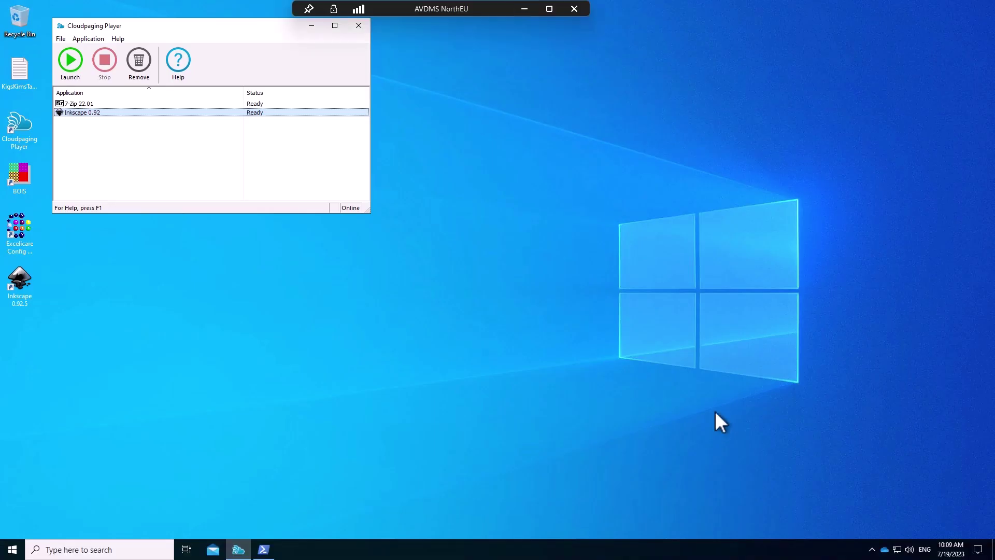
Step: Rerun Get-AppvClientPackage PuTTY* in PowerShell, now showing the PuTTY_PuTTY_0.78 package
left_click(154, 169)
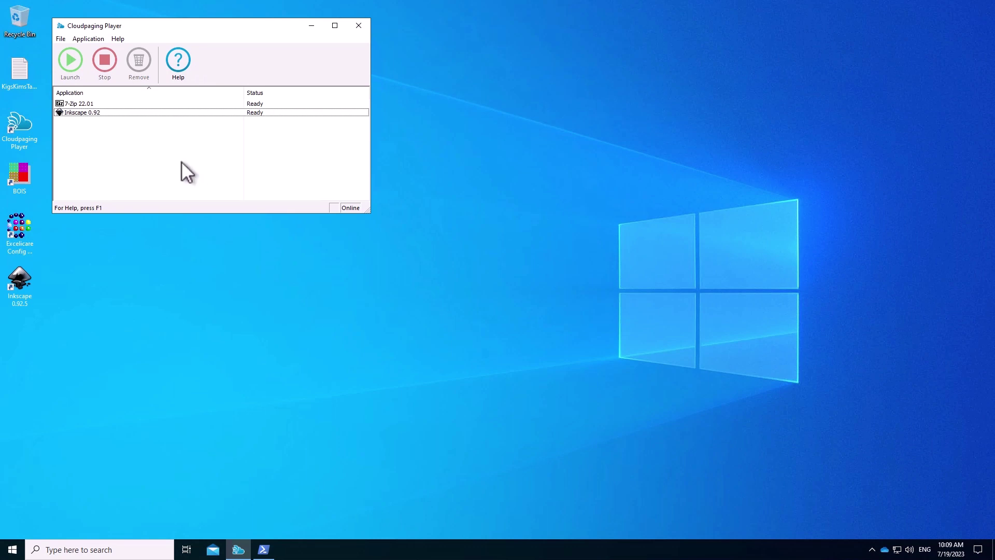
left_click(12, 549)
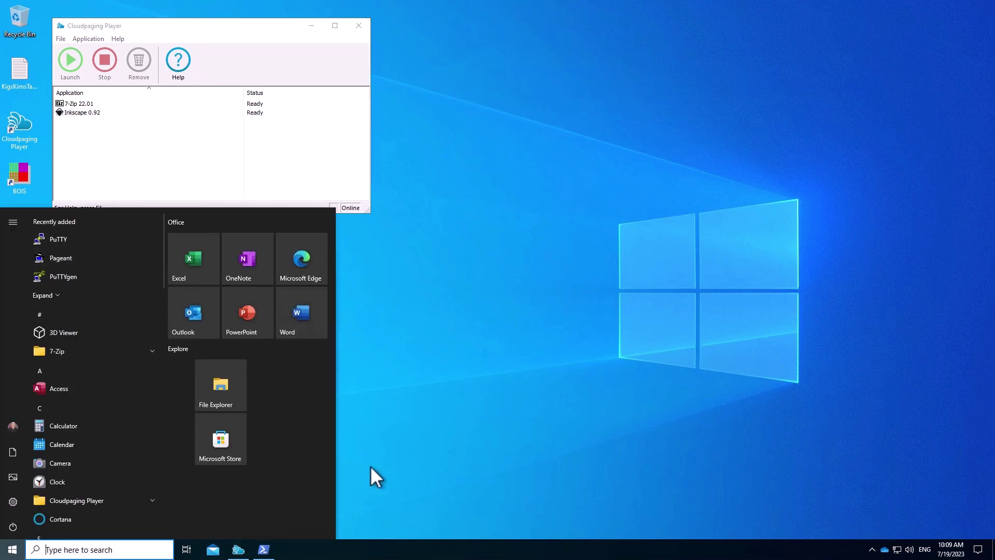
left_click(394, 487)
left_click(267, 550)
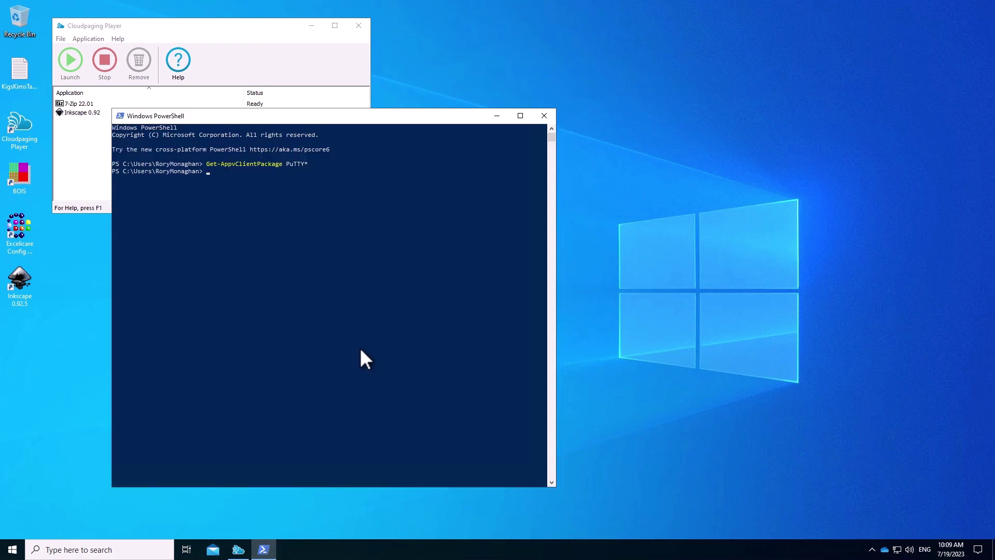
key("Up")
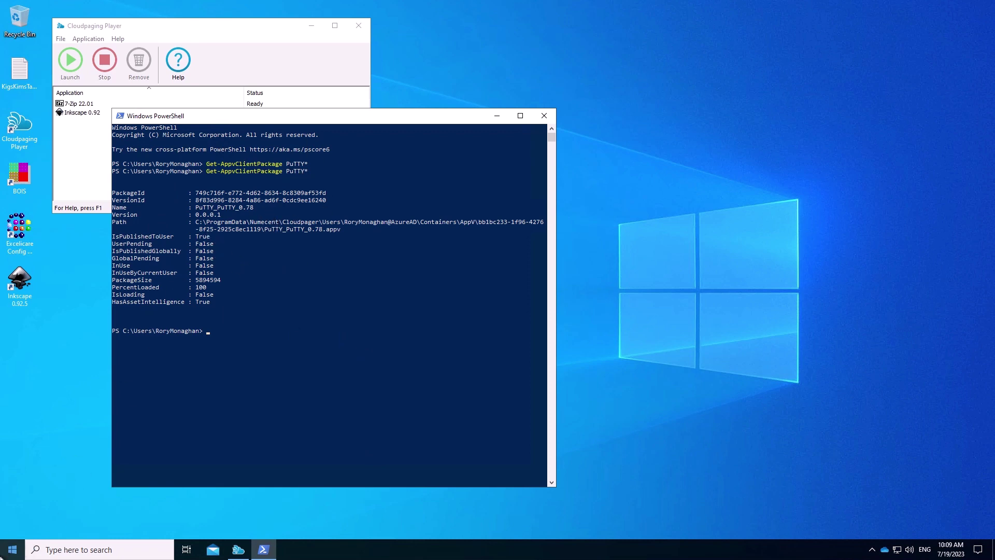
Step: Launch PuTTY from the Start menu, then close its configuration window and PowerShell
left_click(12, 550)
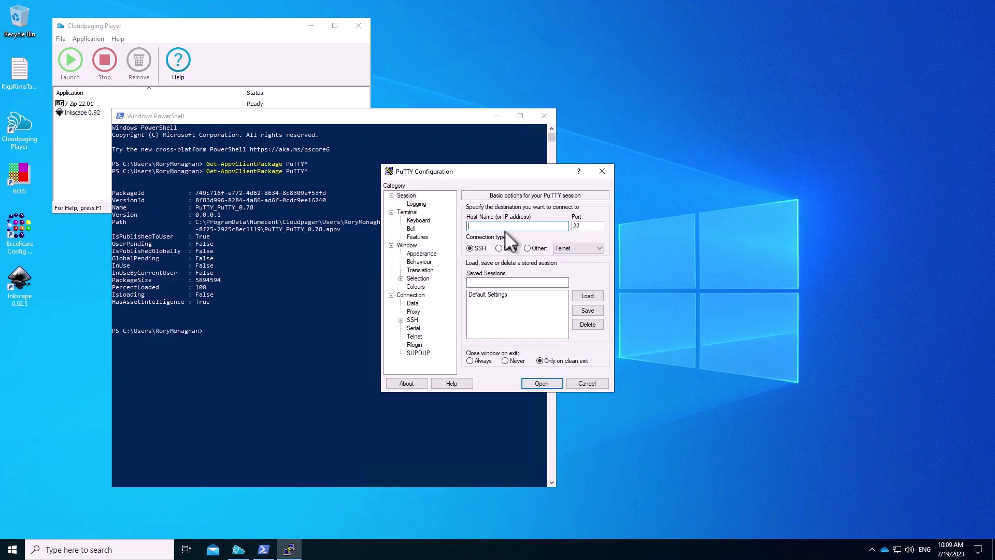
left_click(602, 171)
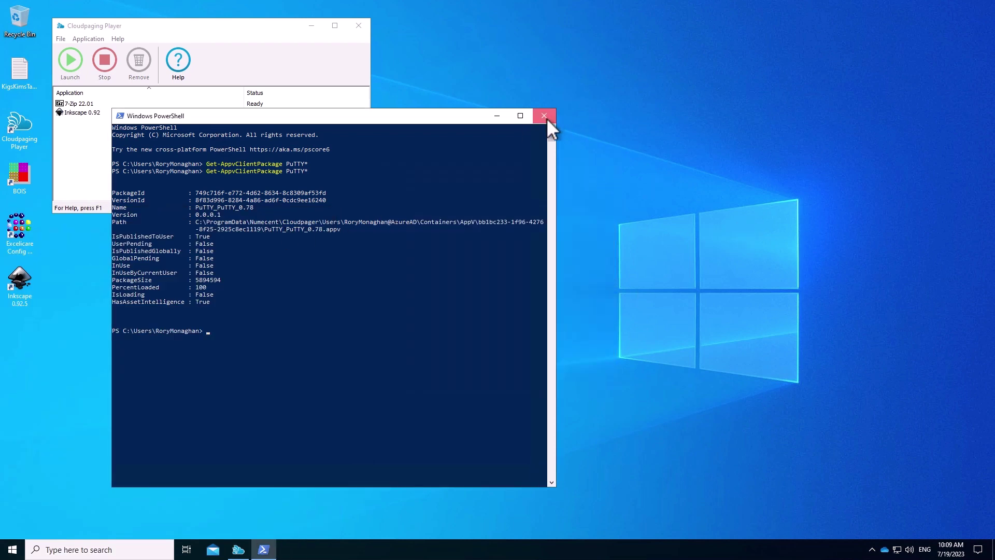
left_click(545, 118)
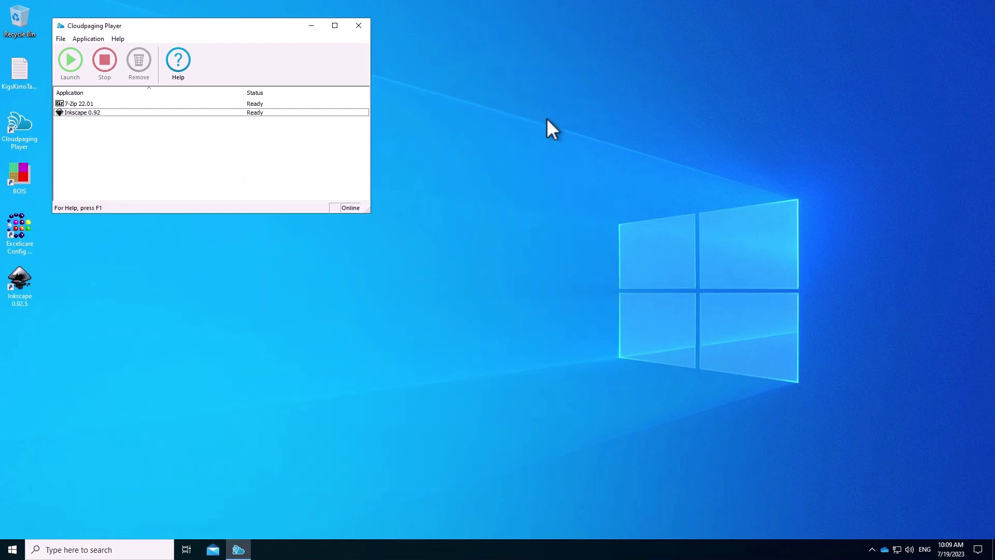
Step: Launch Inkscape, confirm version 0.92.5 in About Inkscape, close it, and return to the local console
double_click(21, 283)
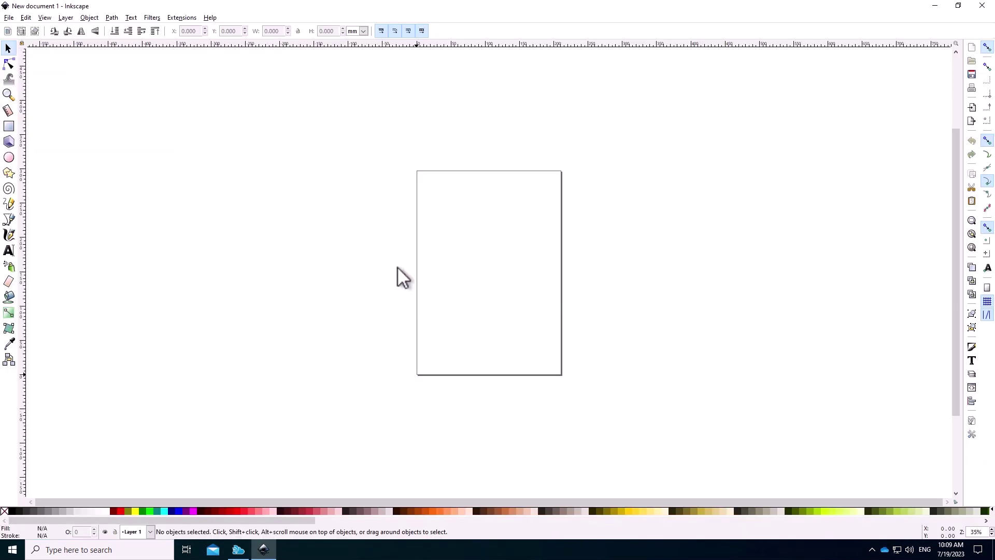
left_click(211, 17)
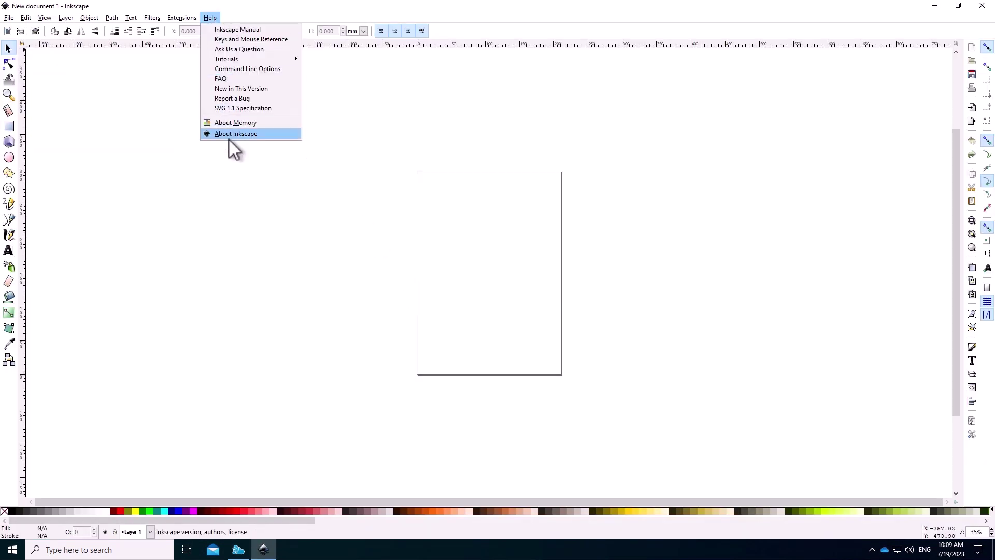
left_click(228, 134)
left_click_drag(232, 27, 368, 49)
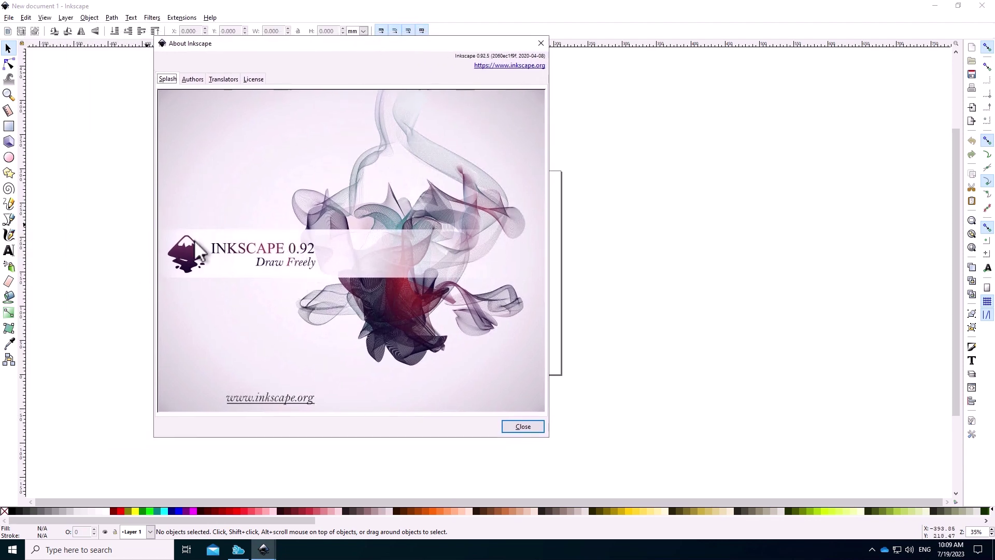
left_click(542, 43)
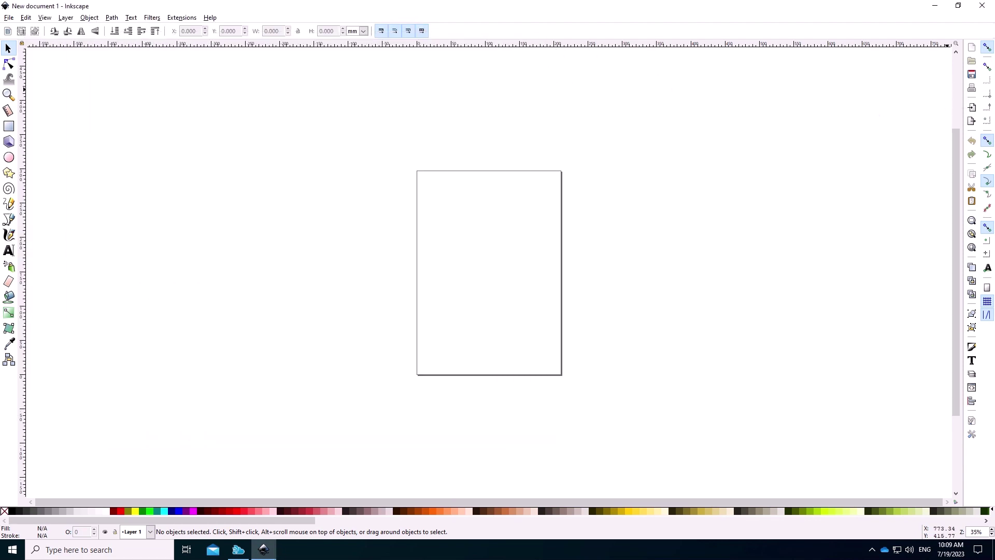
left_click(981, 6)
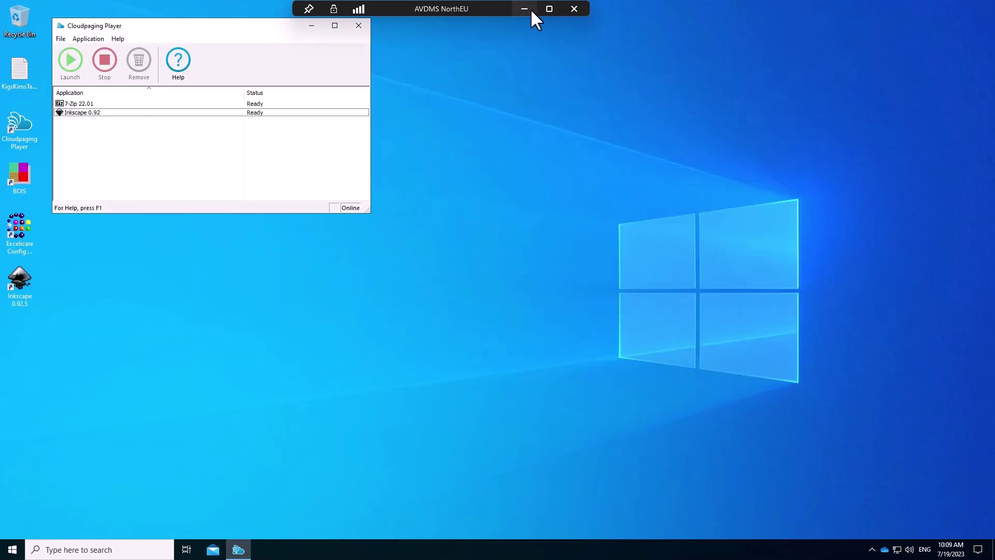
left_click(530, 9)
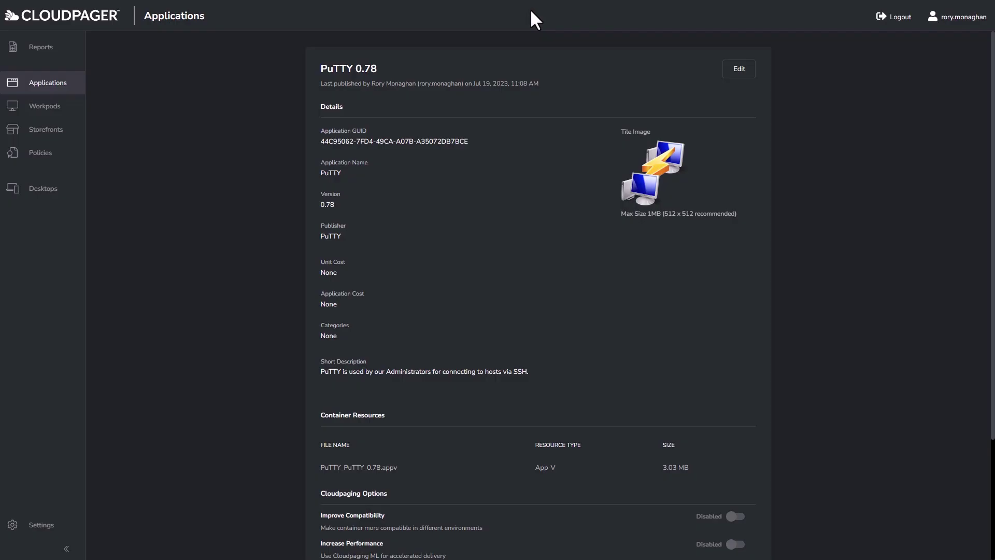
Step: In a Base Applications workpod draft, swap Inkscape 0.92 for Inkscape 1.1 and save
left_click(46, 107)
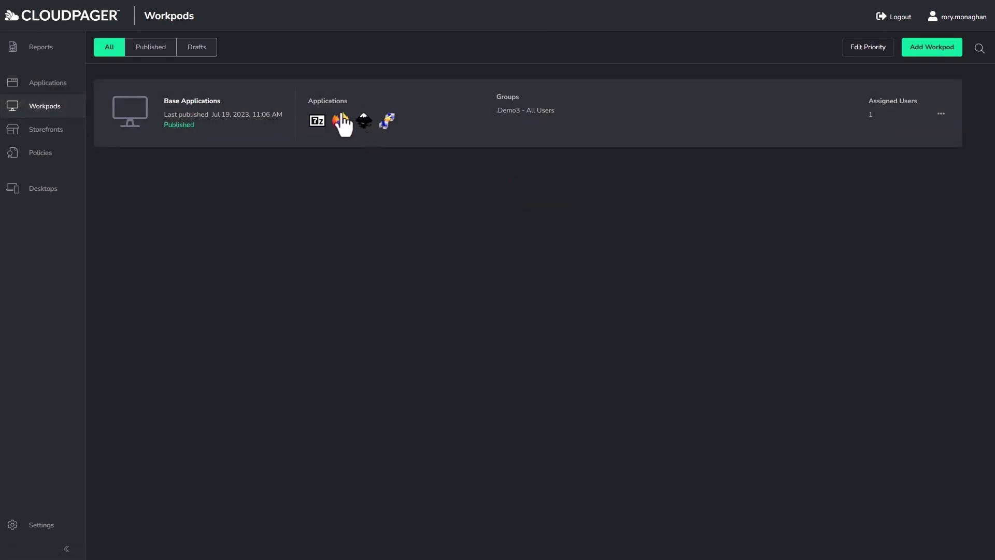
left_click(358, 108)
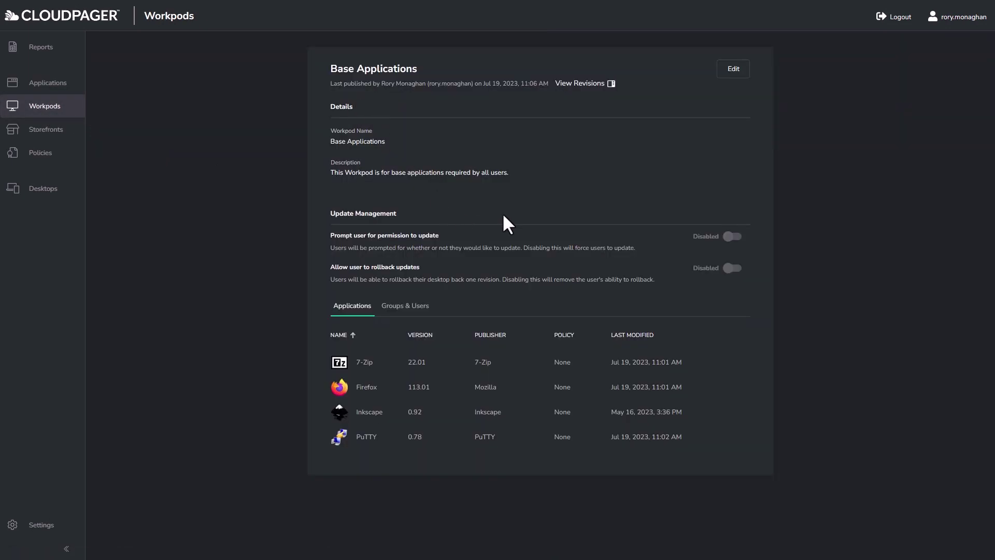
left_click(733, 69)
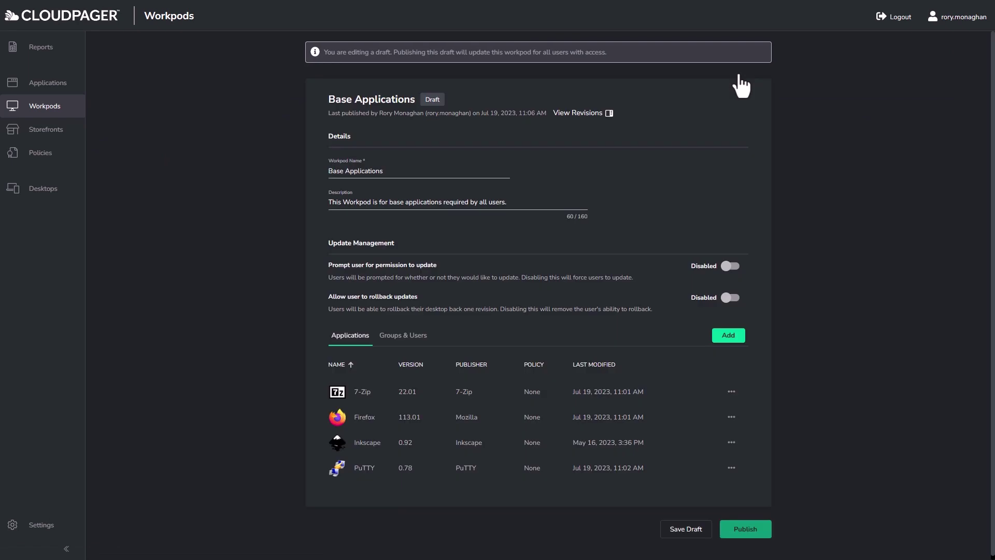
left_click(729, 336)
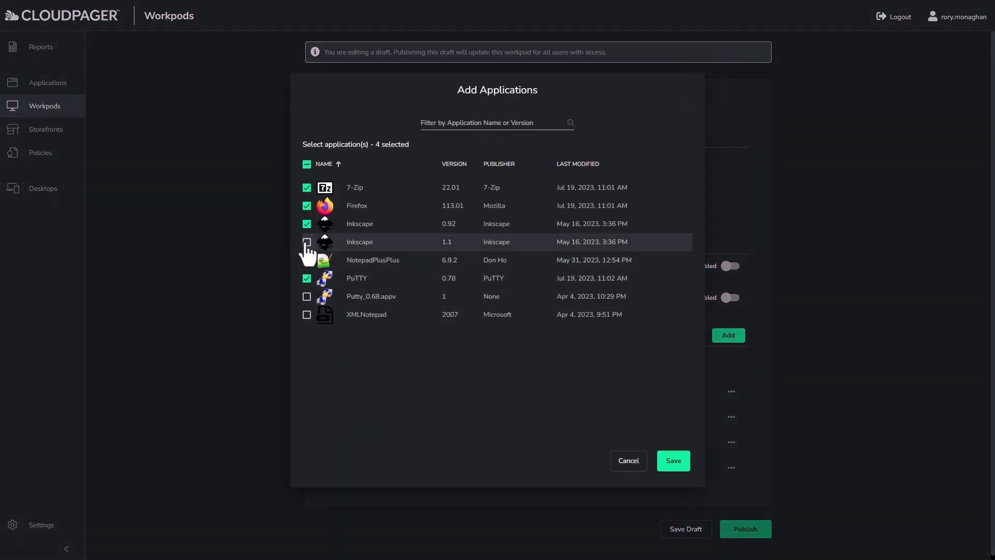
left_click(306, 242)
left_click(307, 224)
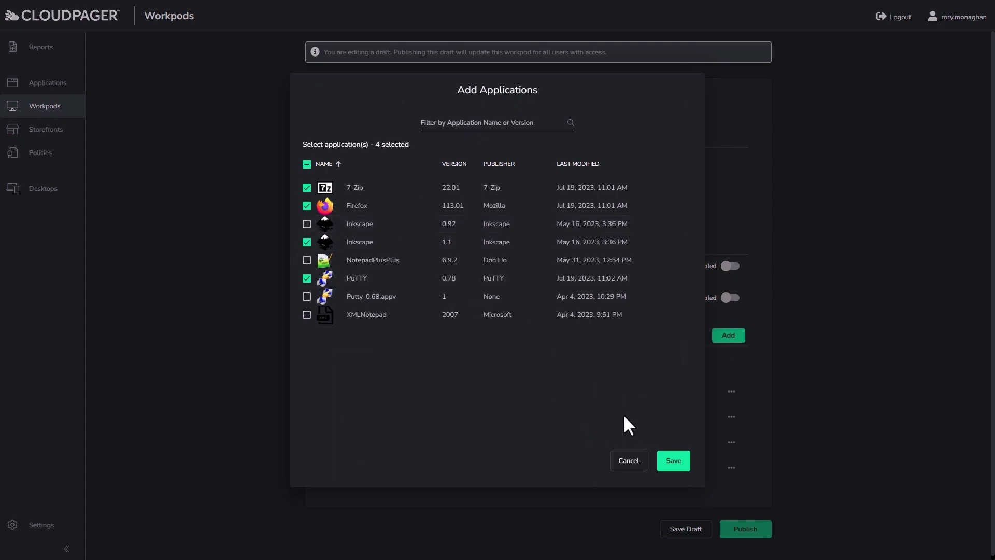
left_click(673, 463)
Step: Publish the workpod with the comment 'CHG000234 - Updated InkScape from 0.92 to 1.1'
left_click(742, 532)
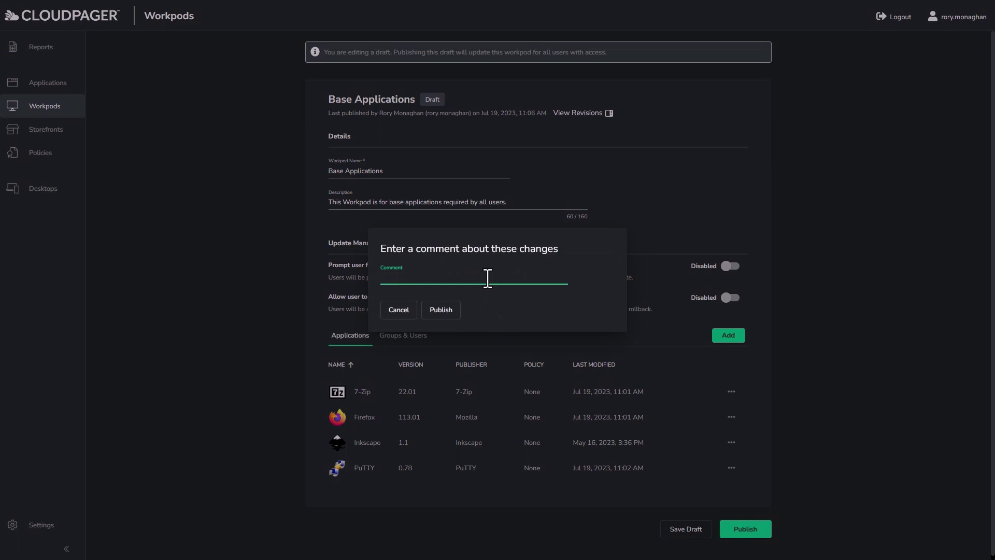
type("CHG000234 - Updated InkScape from 0.92 to 1.1")
left_click(444, 309)
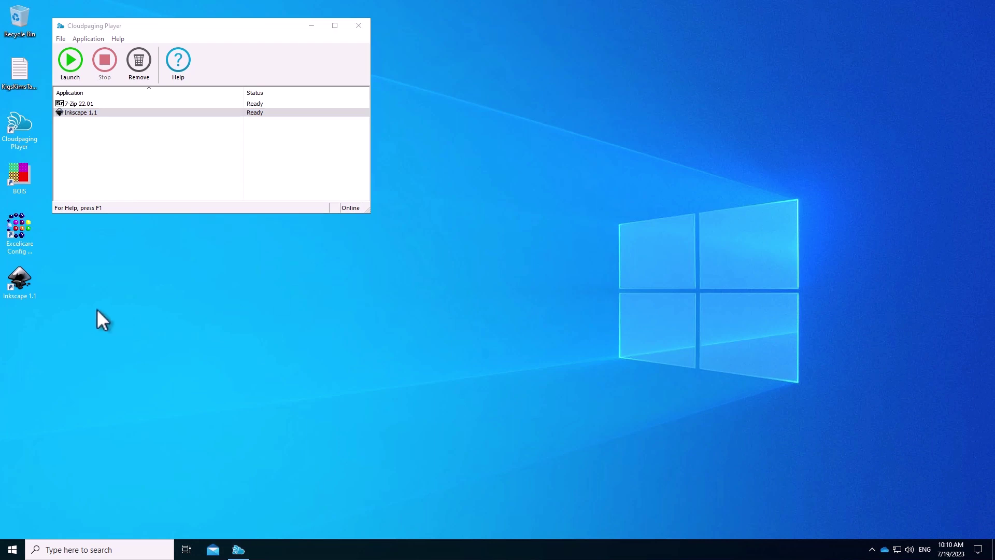
Step: Launch Inkscape 1.1 from its desktop shortcut and create New document 1
double_click(29, 284)
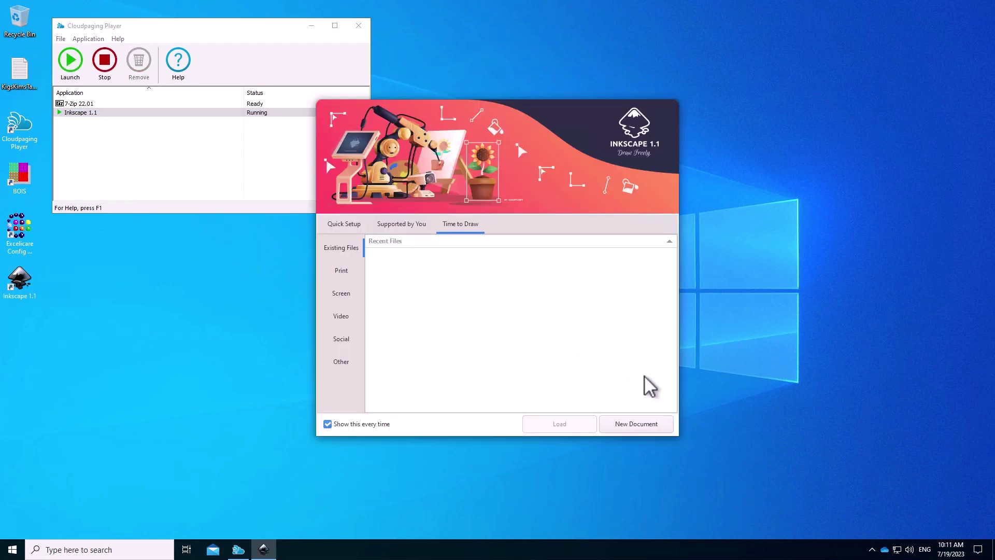
left_click(657, 428)
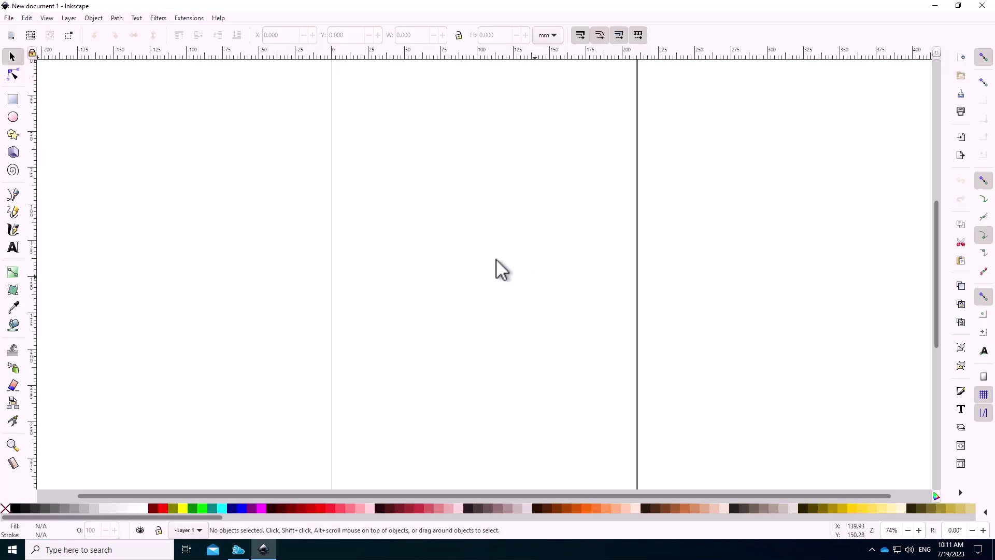
Step: Check that About Inkscape shows version 1.1 (c68e22c387, 2021-05-23), then close it
left_click(218, 18)
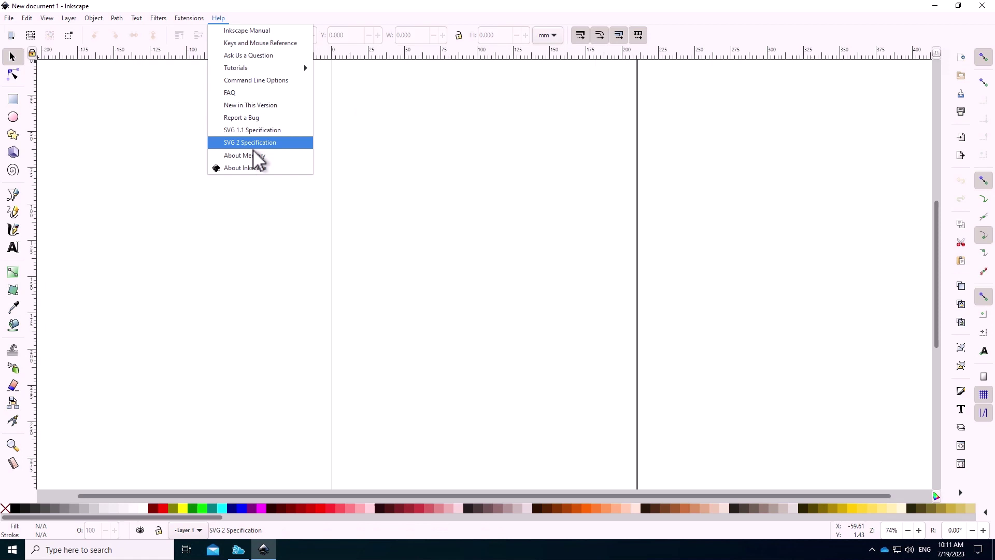
left_click(263, 179)
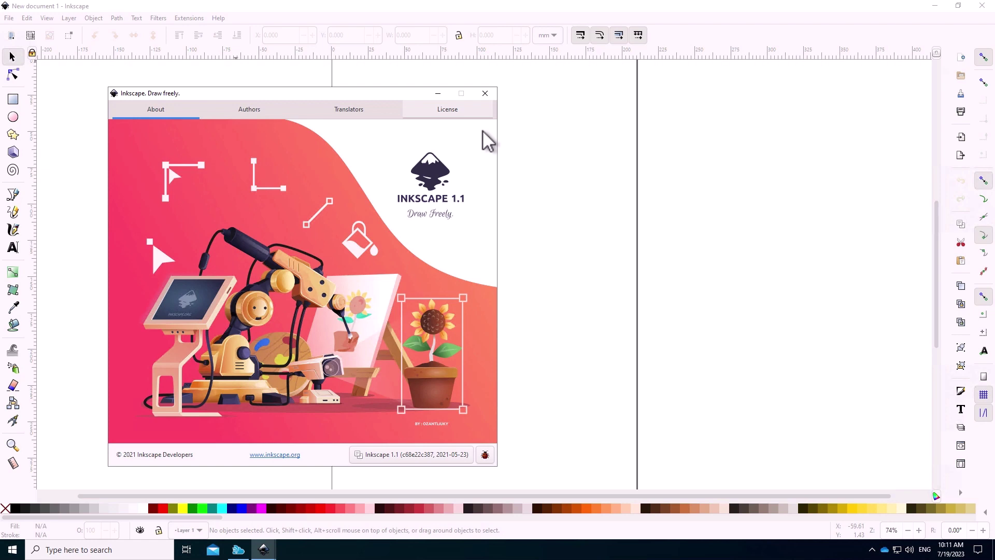
left_click(485, 94)
Step: Close Inkscape, clear the player selection, and return to the local Cloudpager console
left_click(981, 6)
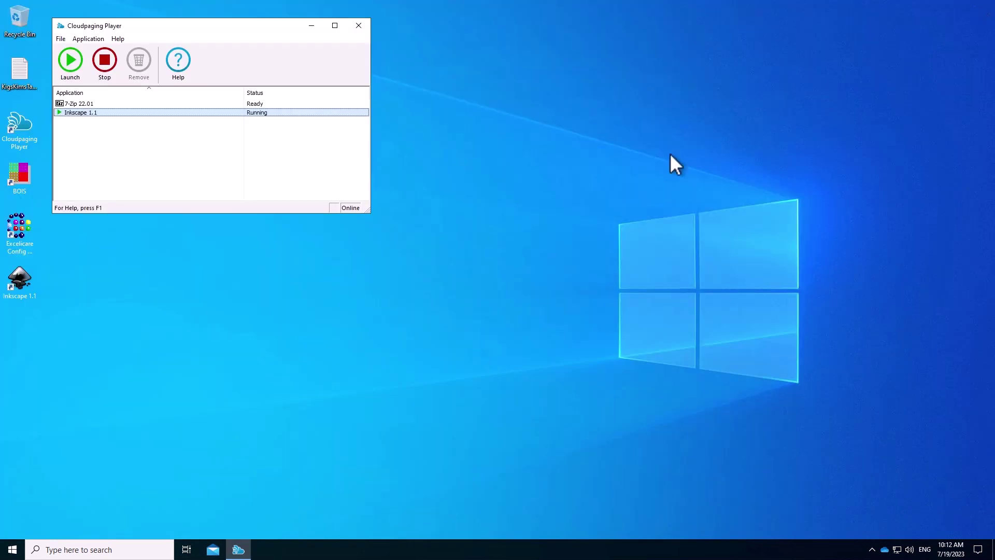
left_click(280, 171)
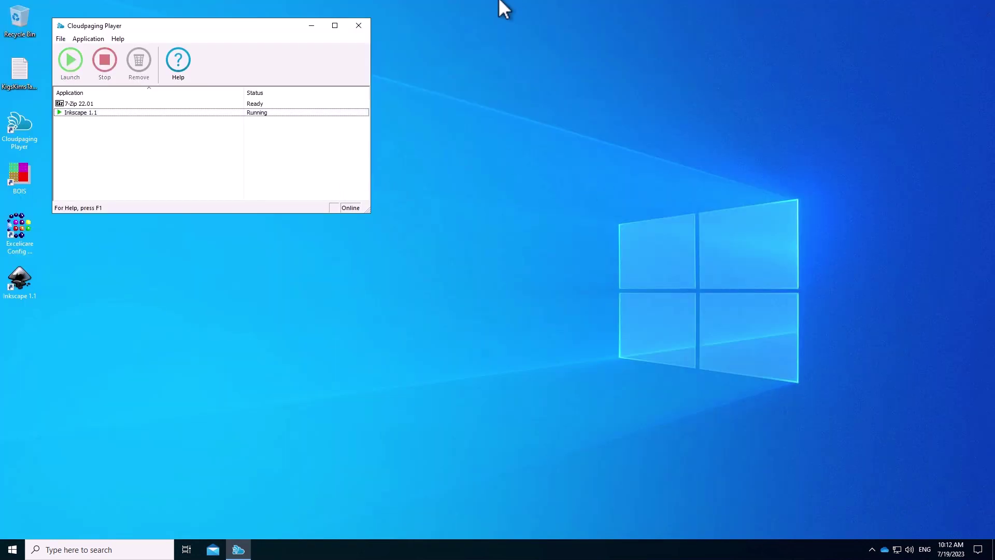
left_click(525, 10)
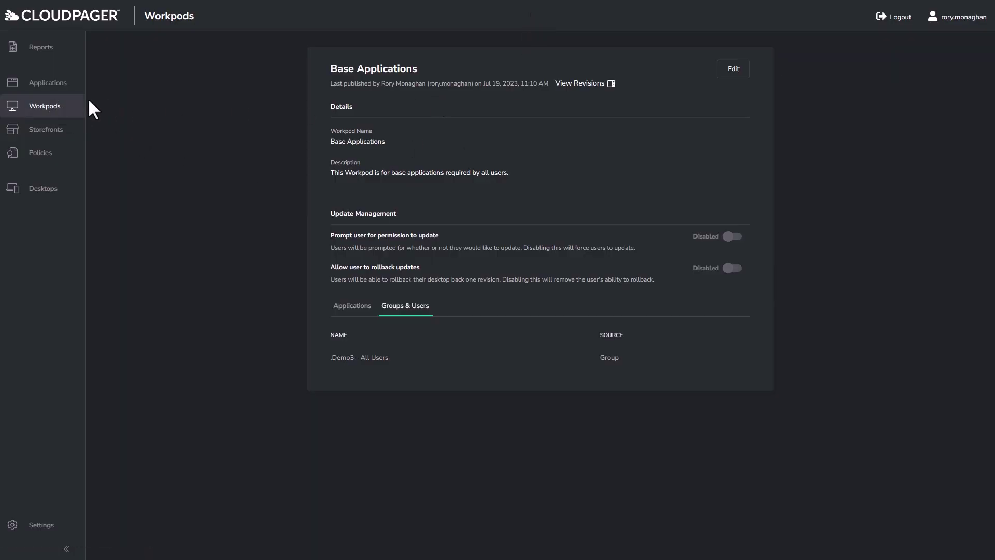
Step: Select rev. 1 in the workpod's Revision History and confirm Rollback Workpod
left_click(742, 77)
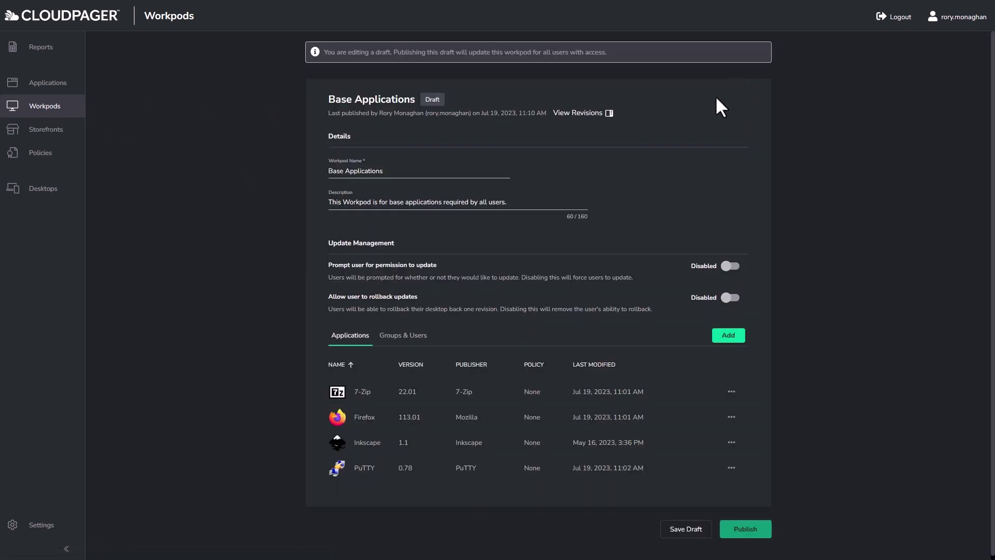
left_click(609, 112)
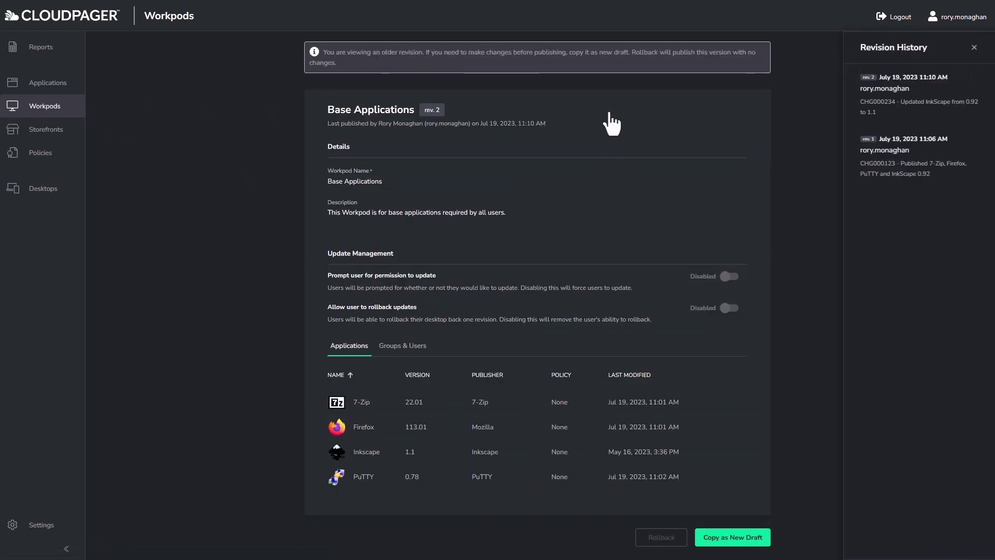
left_click(889, 112)
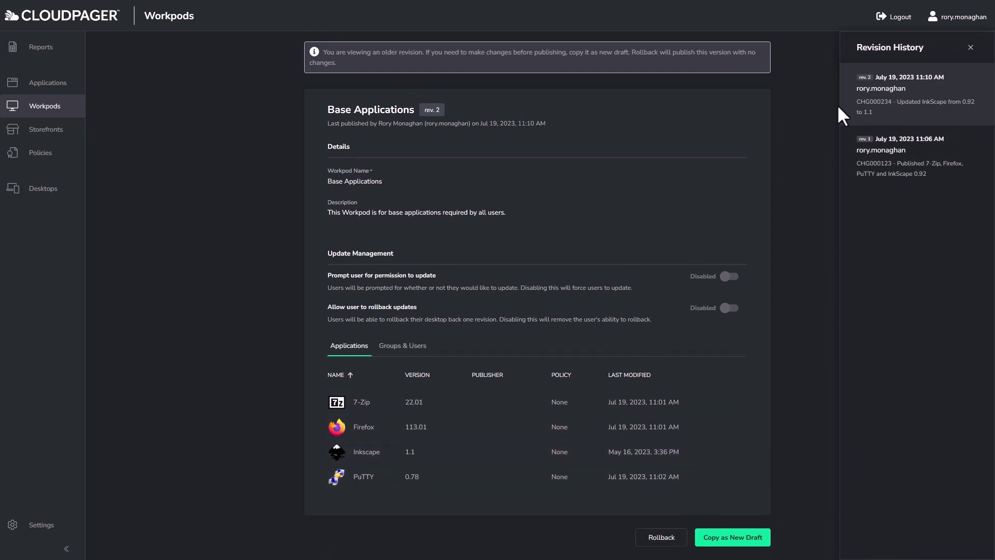
left_click(908, 157)
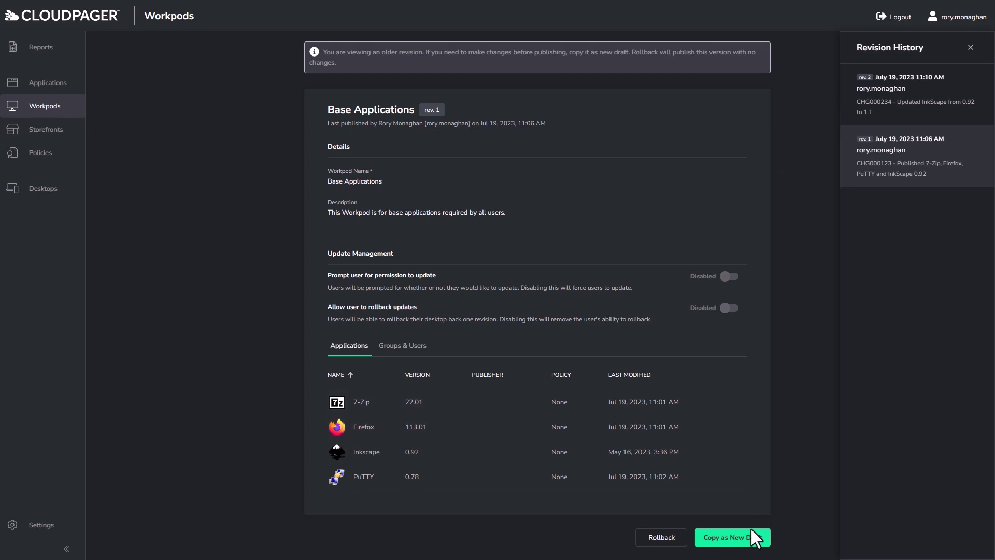
left_click(656, 542)
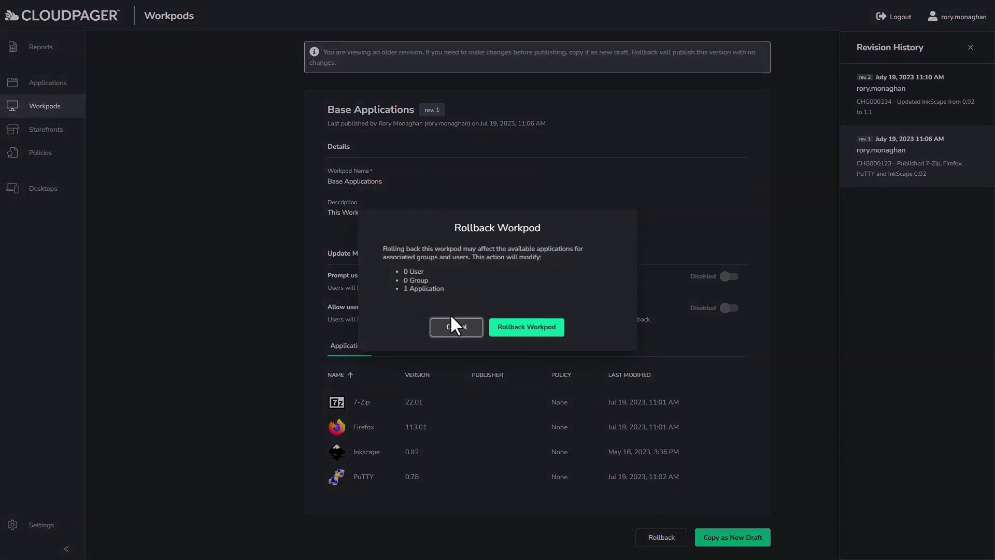
left_click(529, 325)
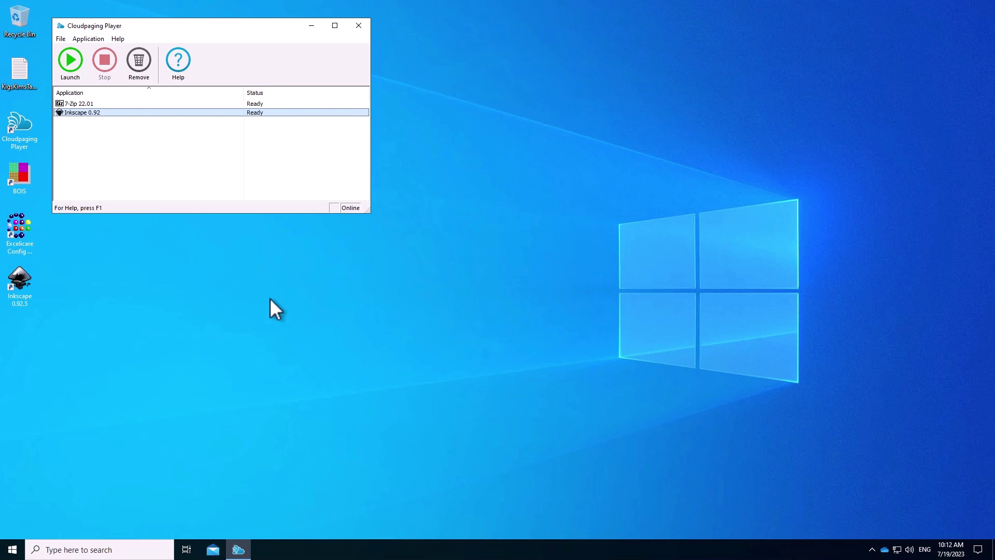
left_click(7, 298)
double_click(21, 288)
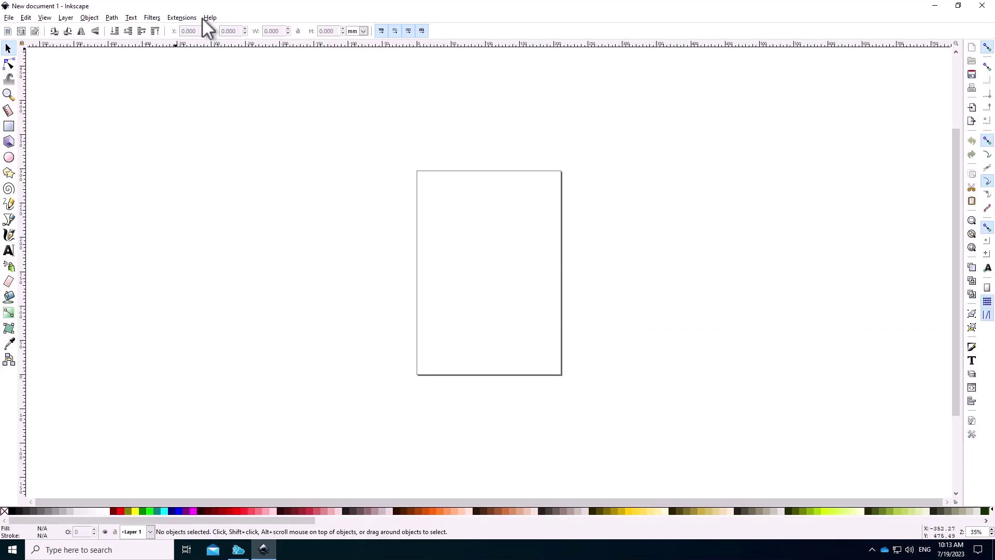
left_click(208, 17)
left_click(241, 135)
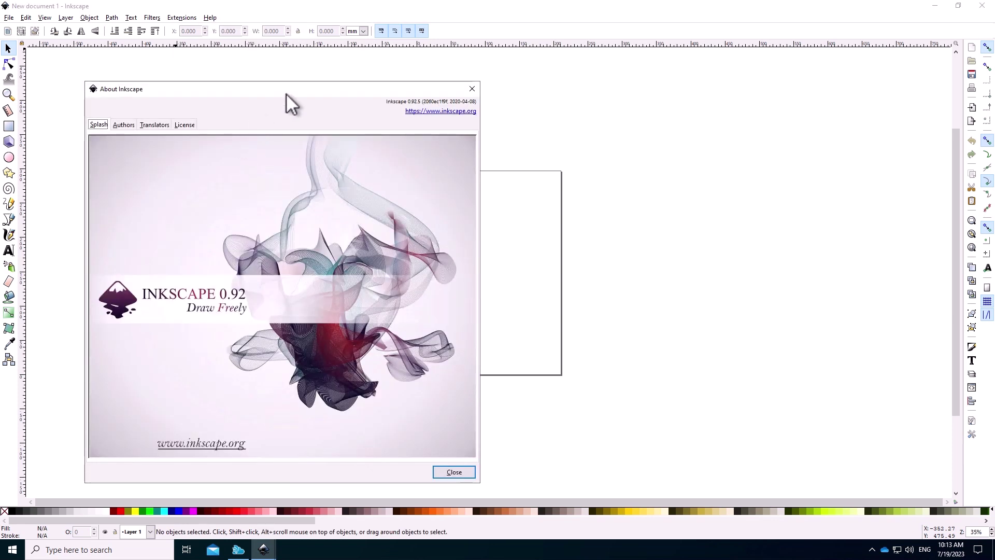
left_click_drag(286, 93, 393, 85)
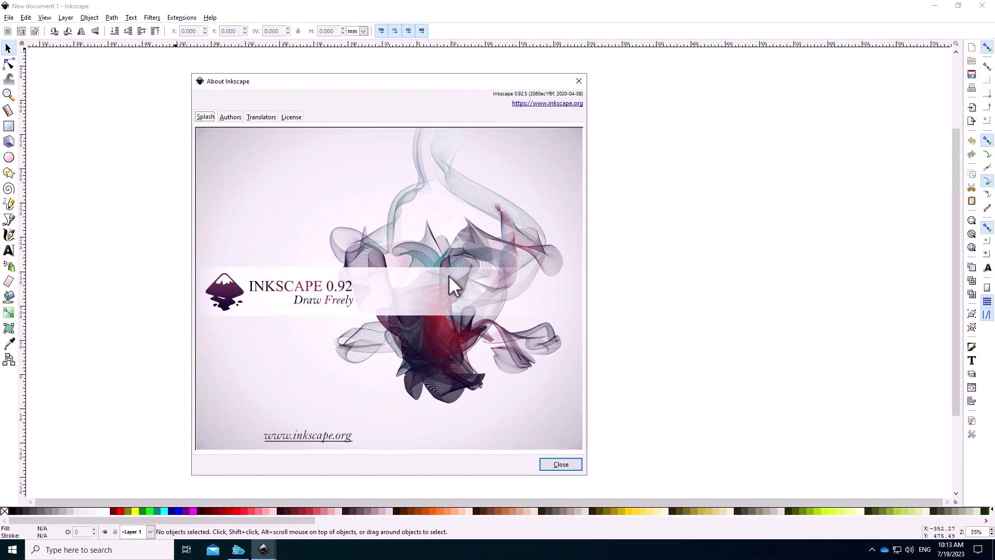
left_click(570, 465)
left_click(981, 6)
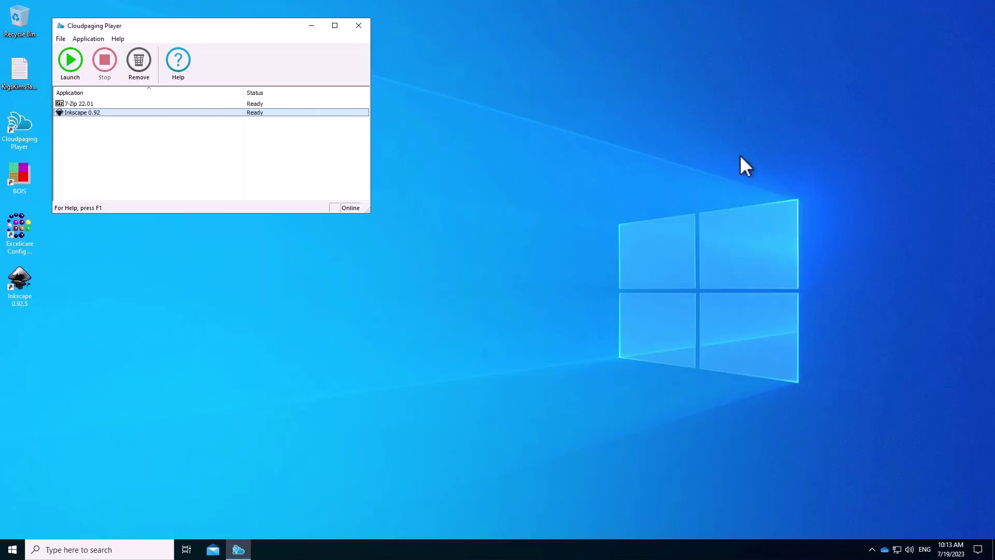
Step: Start a new policy on the Policies page targeting the 7-Zip application
left_click(359, 26)
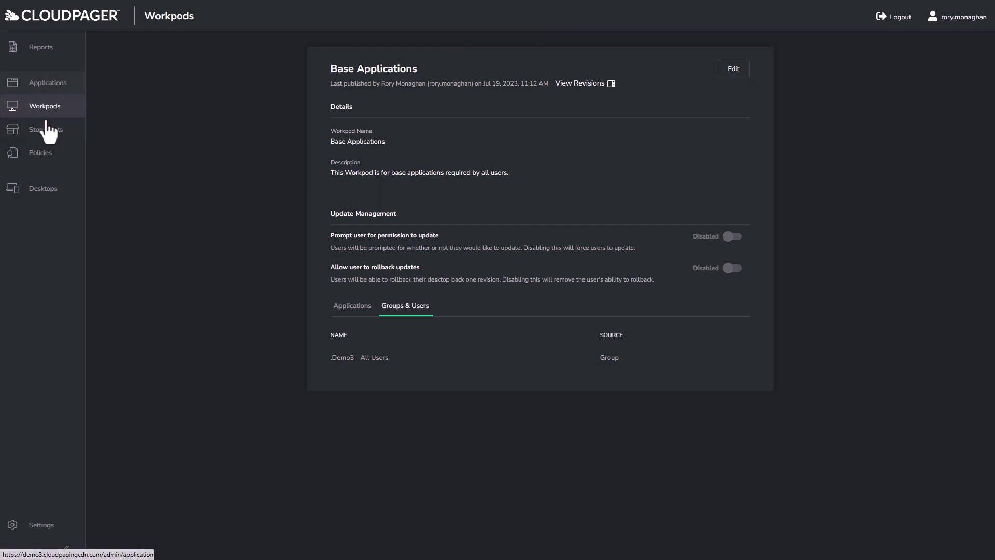
left_click(47, 84)
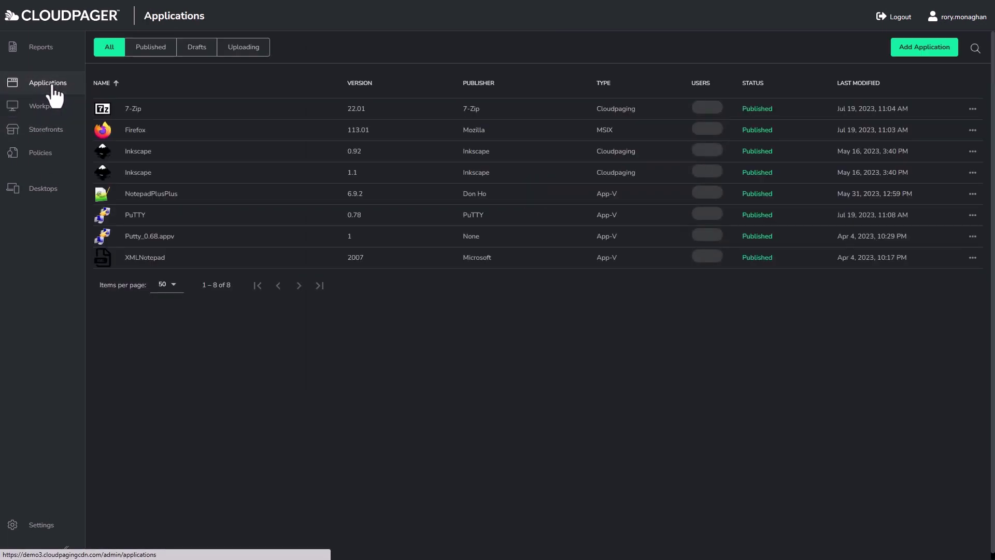
left_click(29, 158)
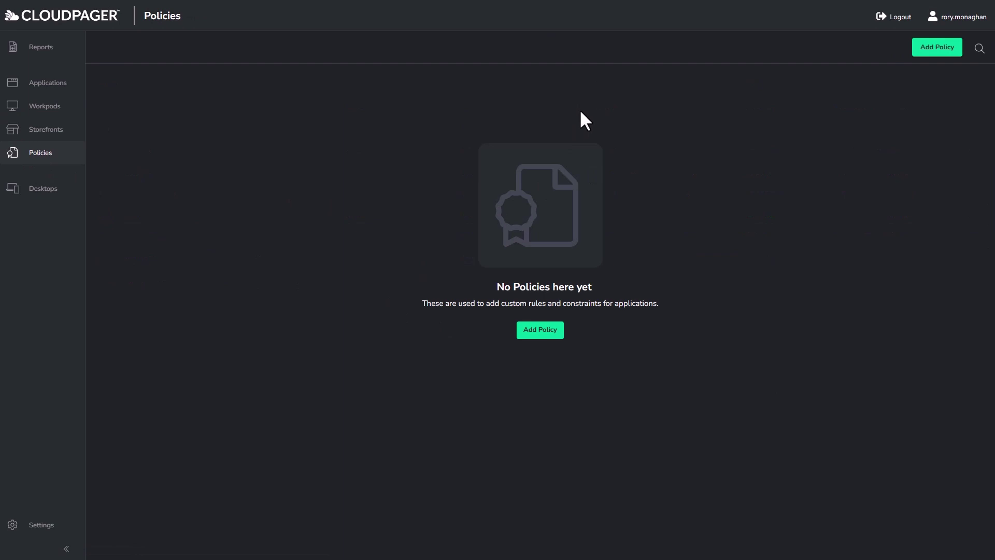
left_click(528, 336)
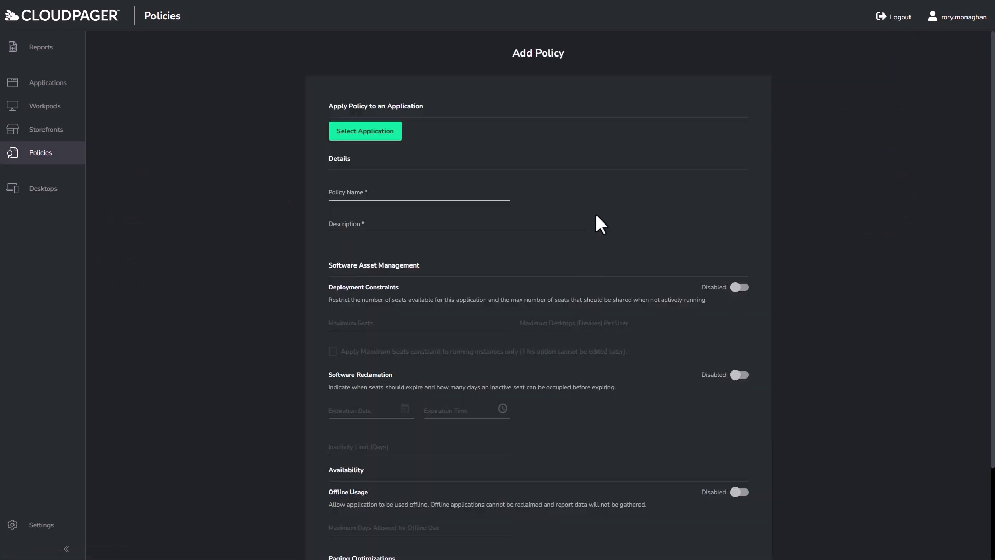
scroll(595, 218, "down", 2)
left_click(389, 57)
left_click(411, 219)
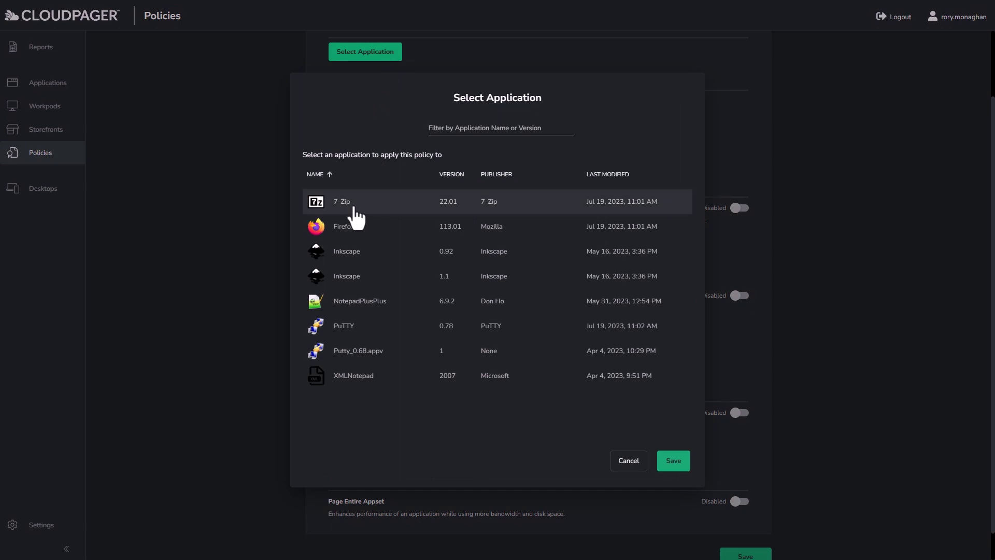
left_click(673, 460)
Step: Name the policy Restrict7ZipMachineCount with description 'This policy is to restrict number of machines a user can run 7-Zip on.'
left_click(440, 115)
type("Restrict7ZipMachineCount")
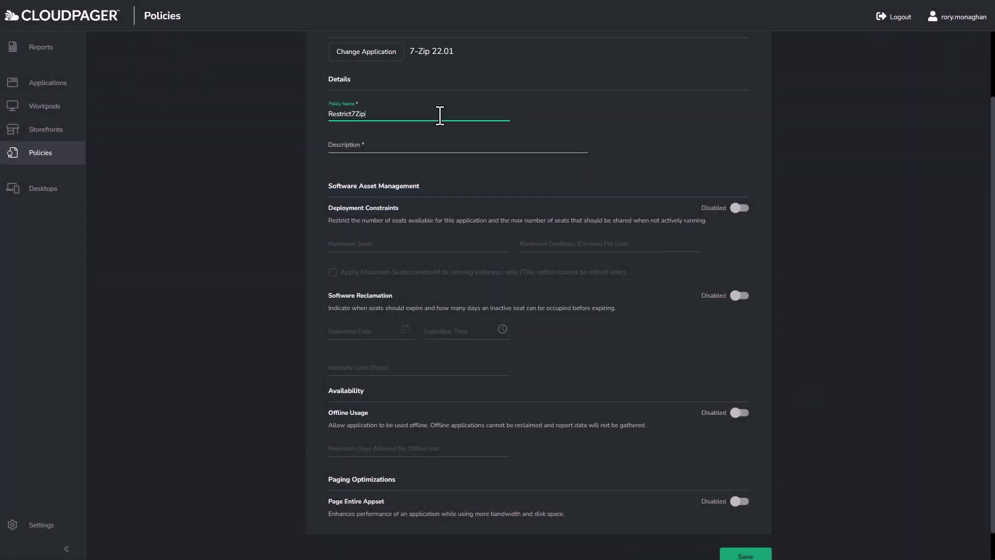
left_click(466, 145)
type("This policy is to restrict number of machines a user can run 7-Zip on.")
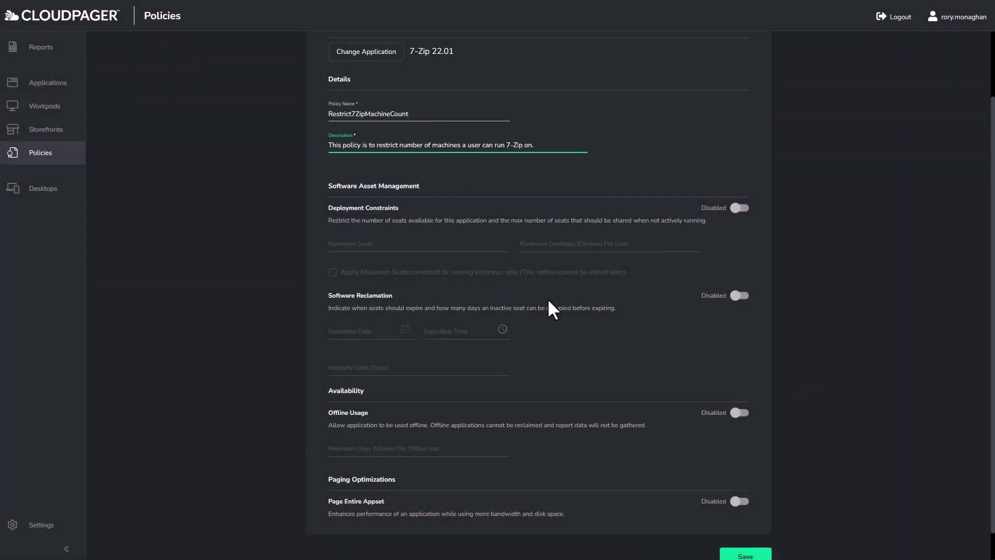
Step: Enable deployment constraints with 10 maximum seats and 2 desktops per user
scroll(774, 176, "down", 1)
left_click(744, 182)
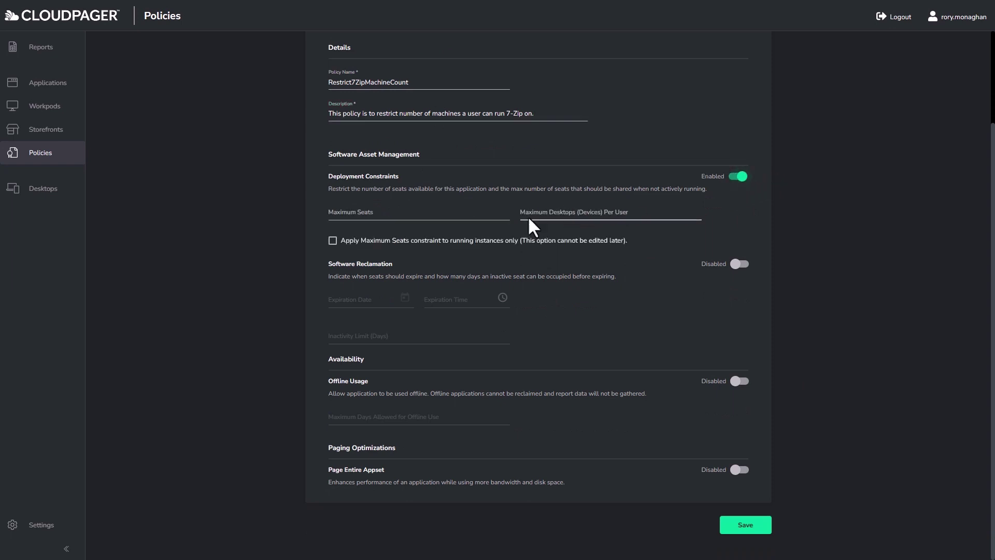
left_click(404, 213)
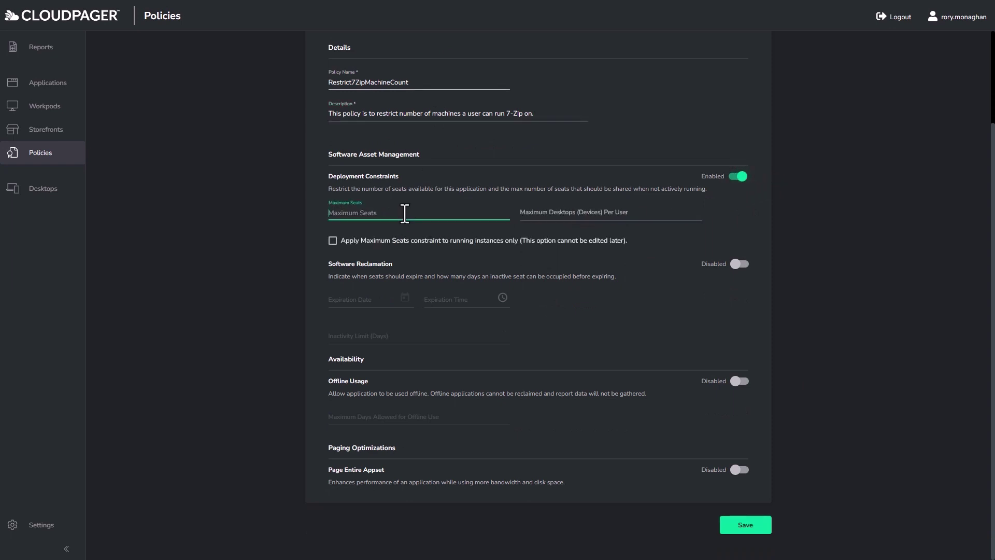
type("10")
key("Tab")
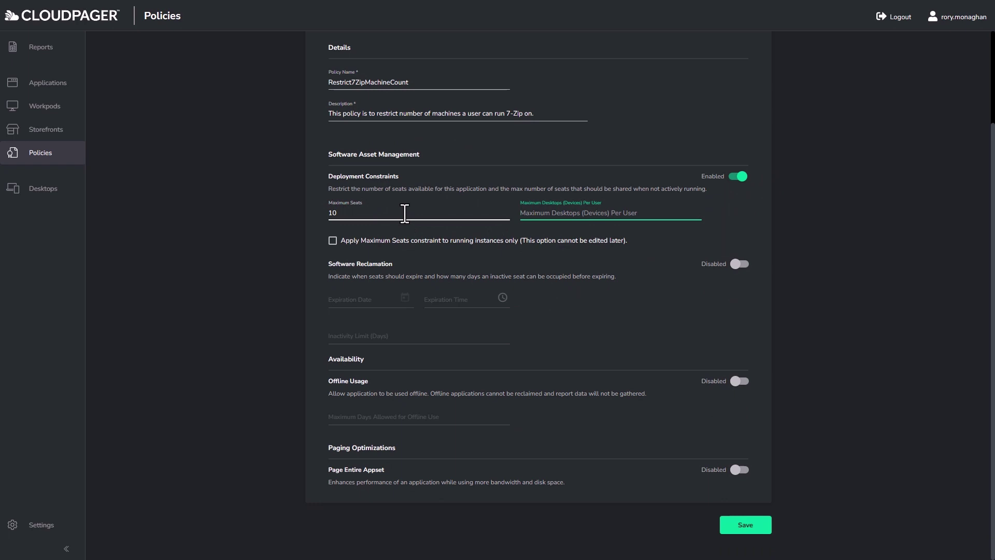
type("2")
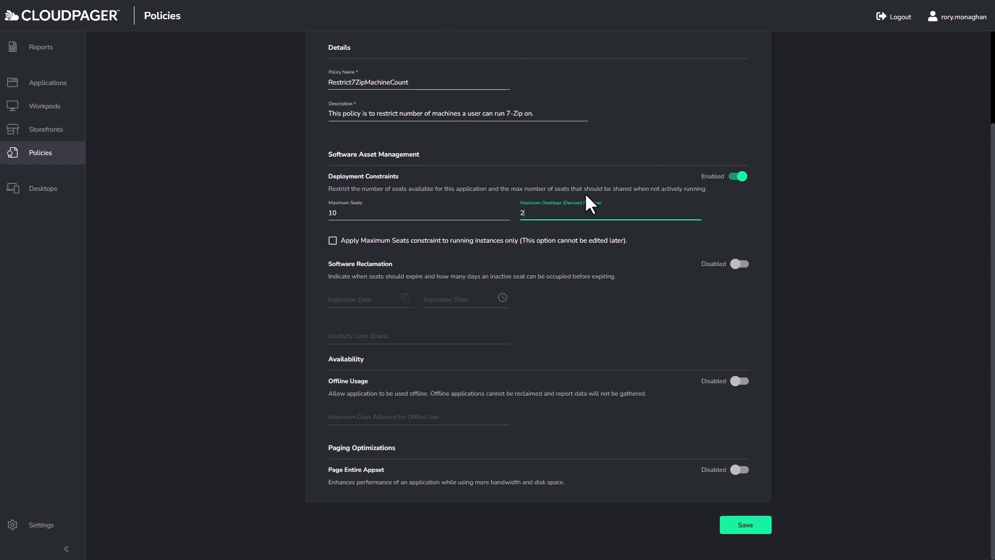
Step: Leave software reclamation and offline usage off, disable paging the entire appset, and save
left_click(740, 264)
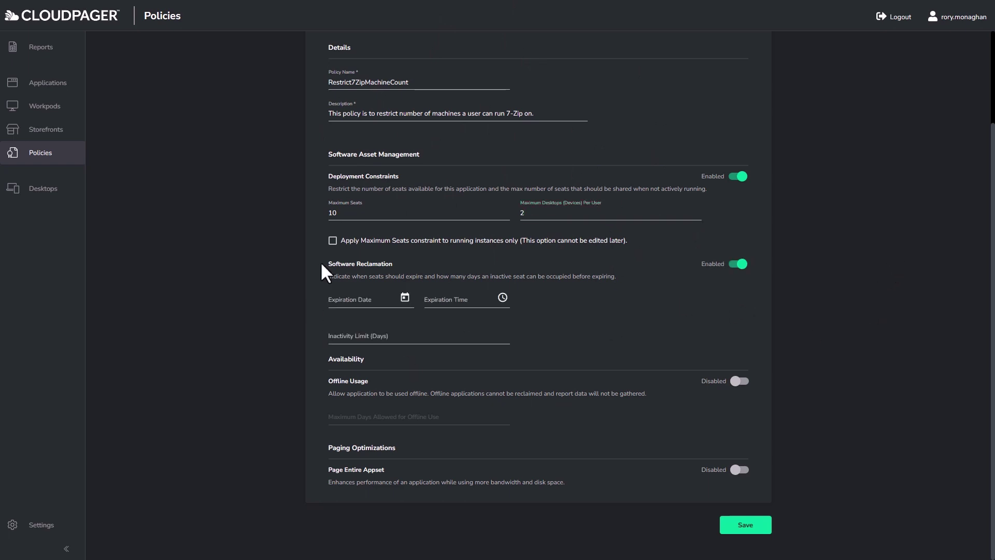
left_click(738, 264)
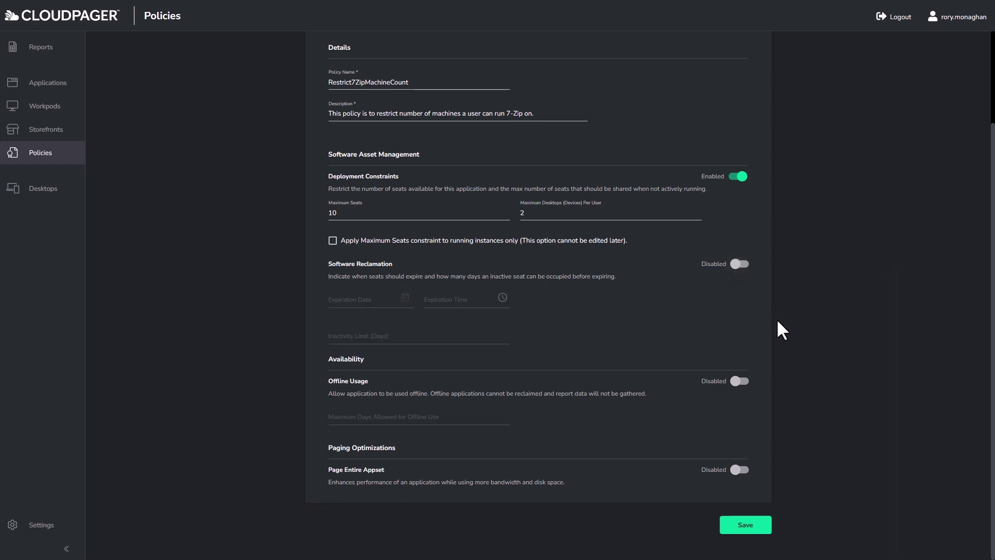
left_click(741, 382)
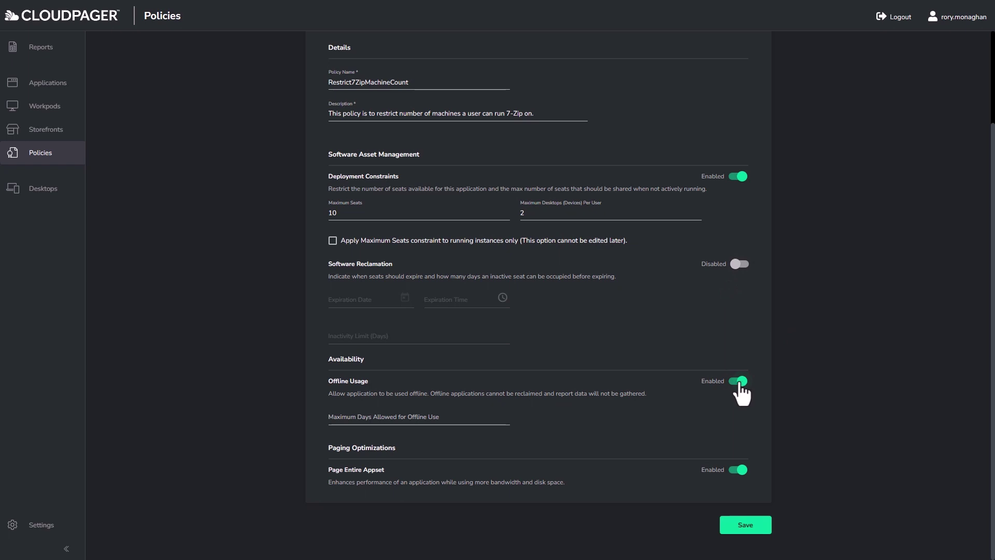
left_click(739, 382)
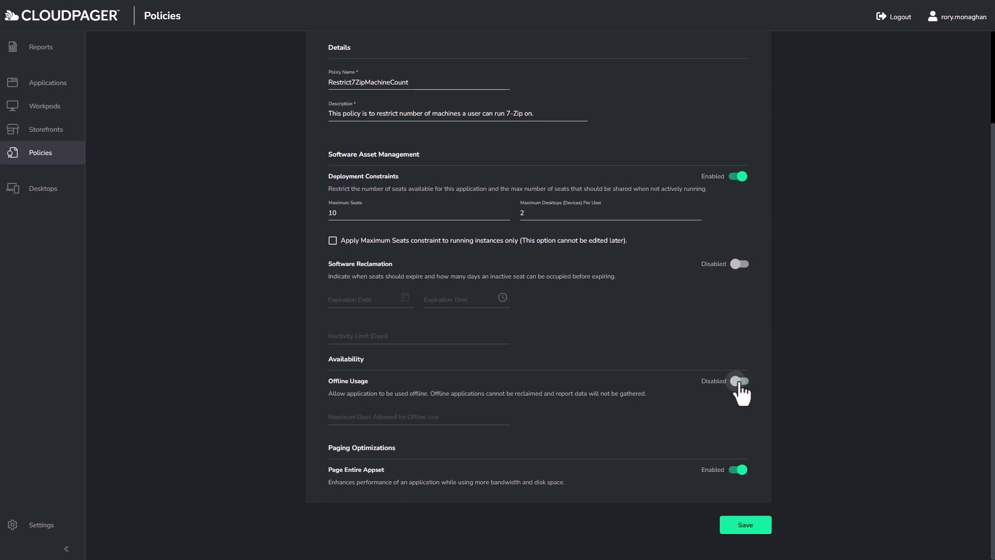
left_click(738, 470)
scroll(803, 393, "up", 2)
scroll(803, 402, "down", 2)
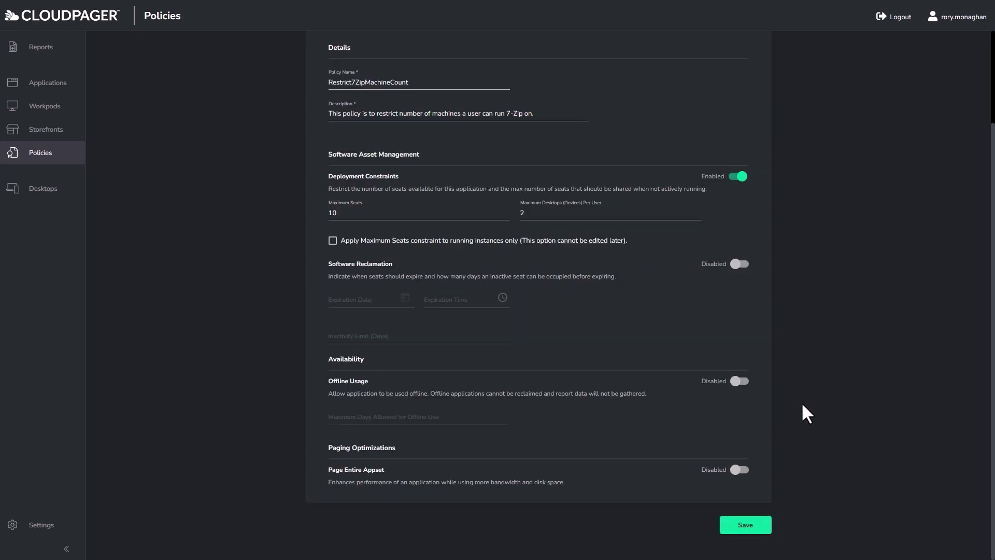
left_click(755, 527)
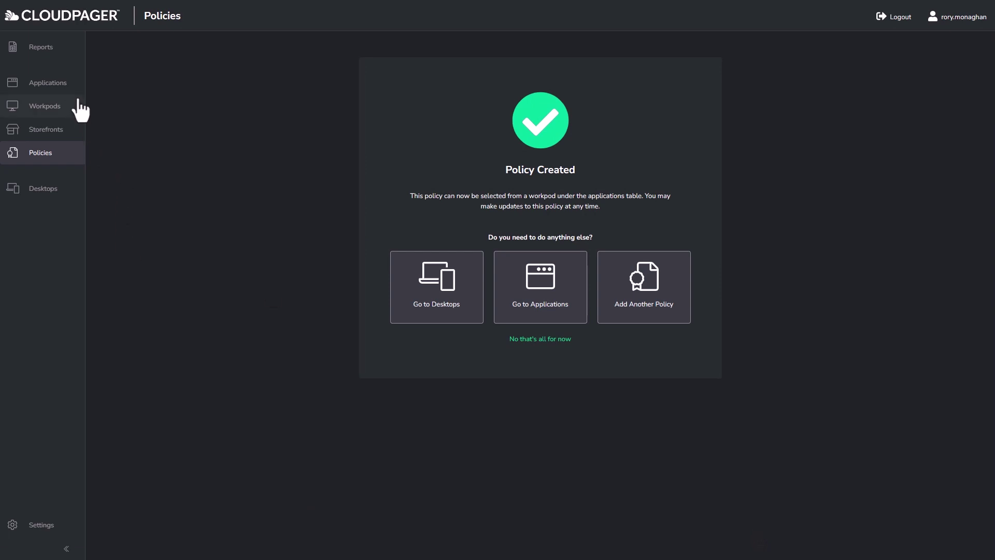
Step: Leave the Policy Created page for the Applications list showing 7-Zip 22.01
left_click(50, 84)
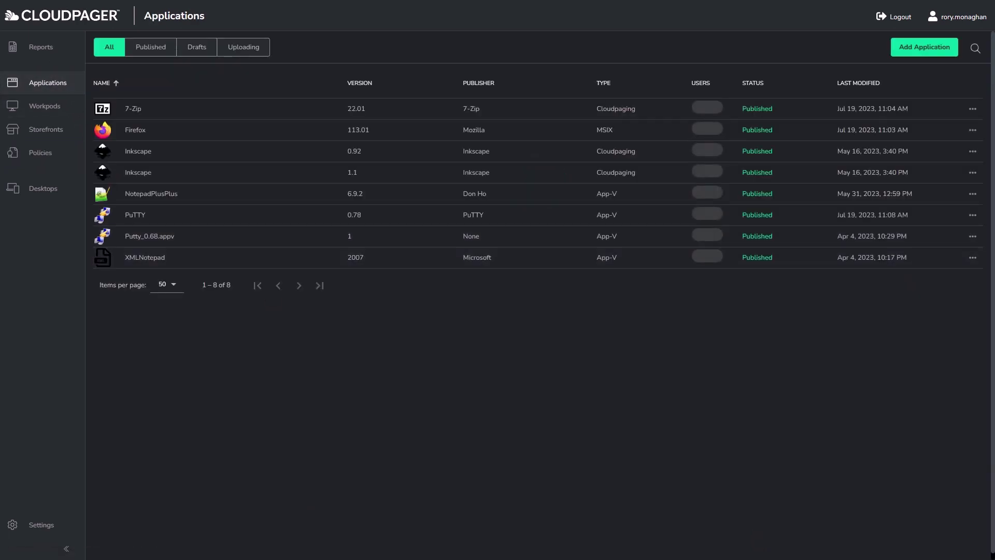